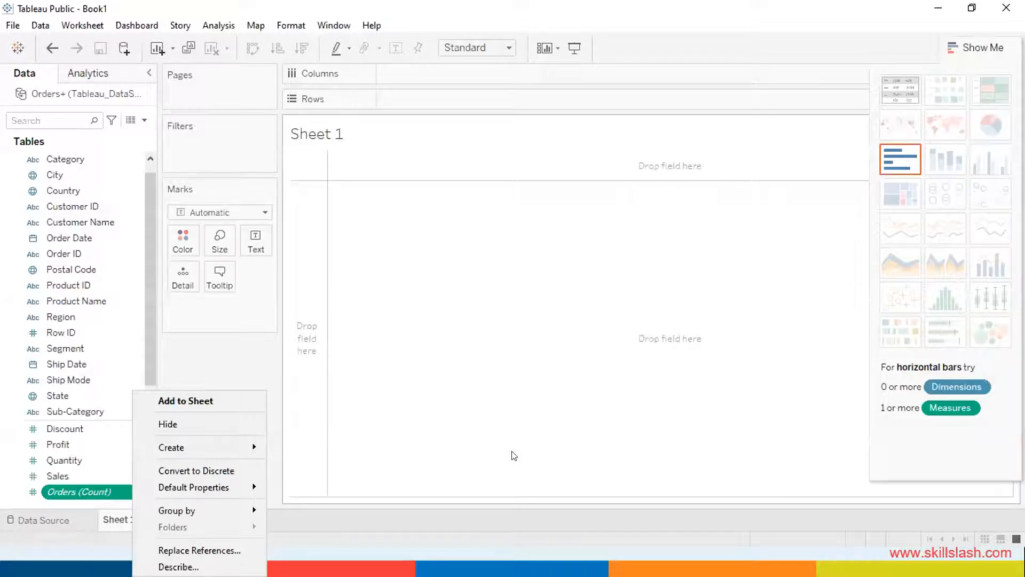
Add Order ID to the Columns shelf, choosing to filter it first and keeping all values in the filter.
left_click(511, 454)
left_click_drag(68, 253, 399, 76)
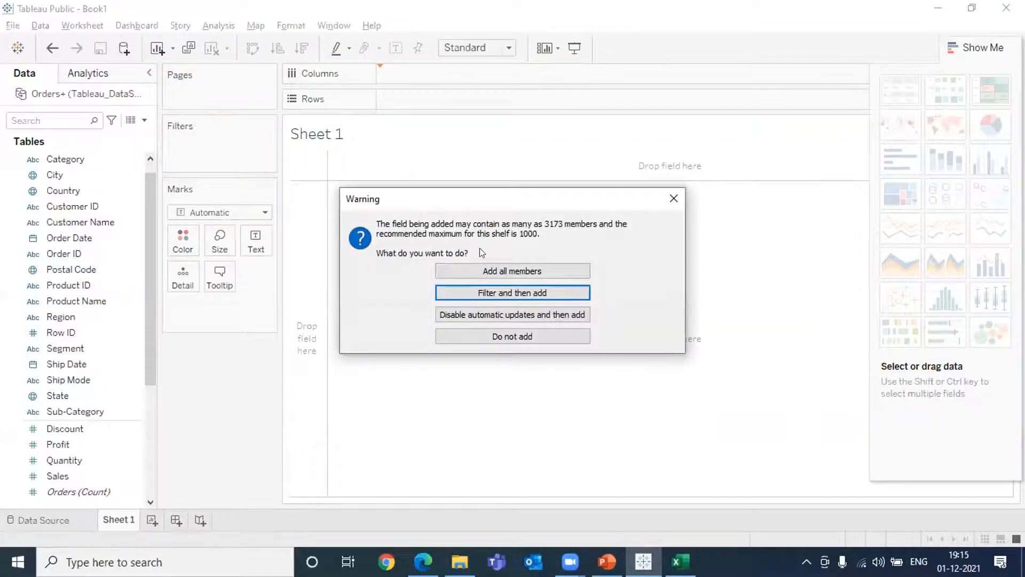
left_click(496, 294)
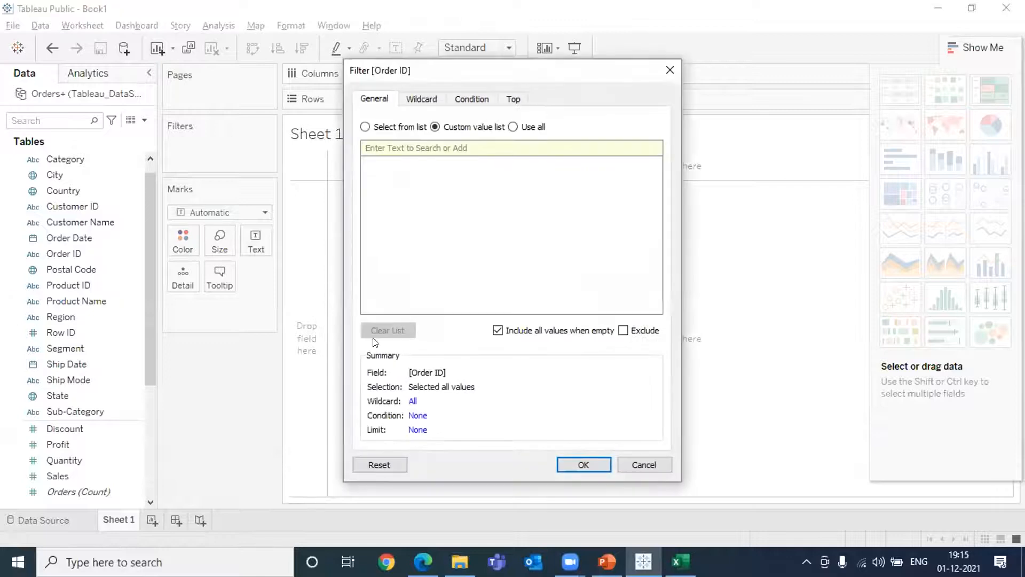
key("Return")
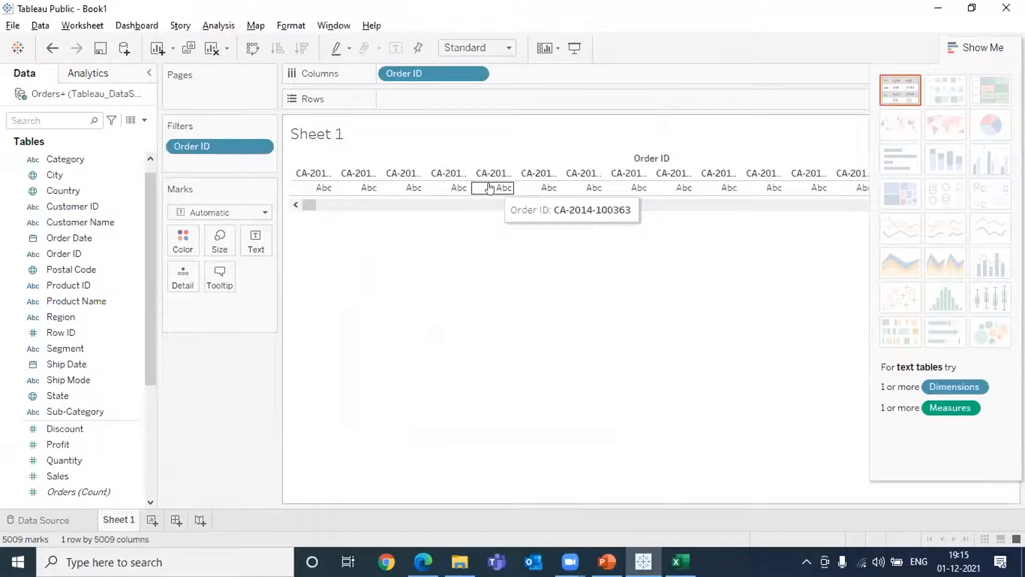
Add Category to Columns after Order ID and Discount to Rows to chart the discount per order and category.
left_click_drag(58, 158, 511, 74)
mouse_move(72, 426)
left_mouse_down()
mouse_move(366, 125)
mouse_move(408, 101)
mouse_move(353, 248)
mouse_move(427, 102)
left_mouse_up()
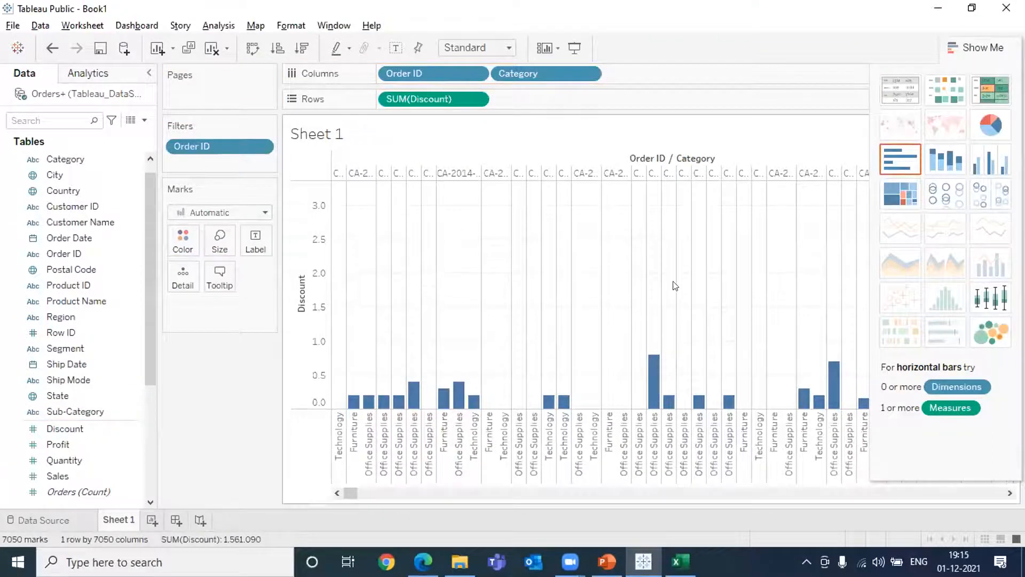
left_click(389, 51)
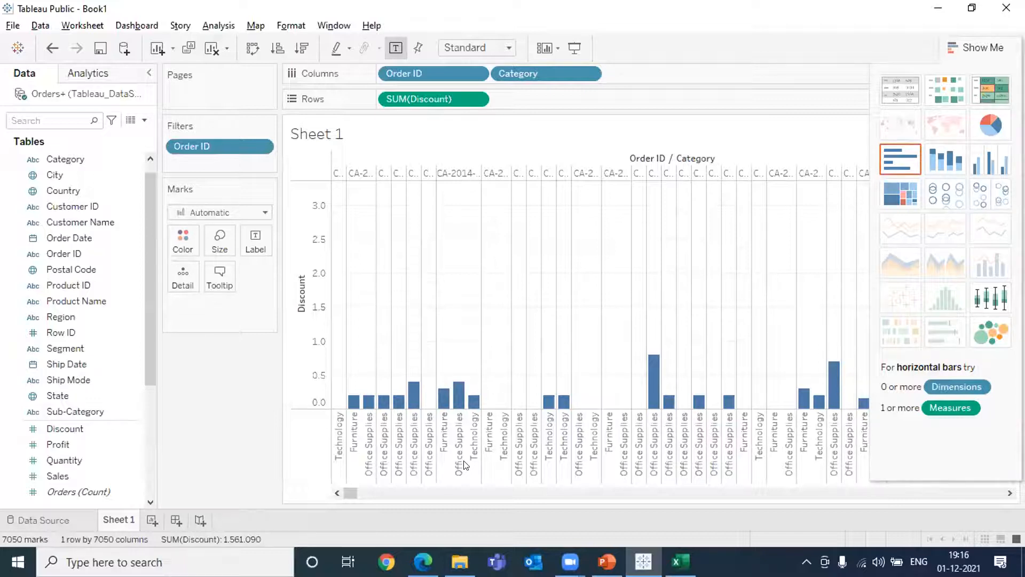
In the Orders data source, enlarge the data preview and rename the Order Date column as 1111.
left_click(51, 517)
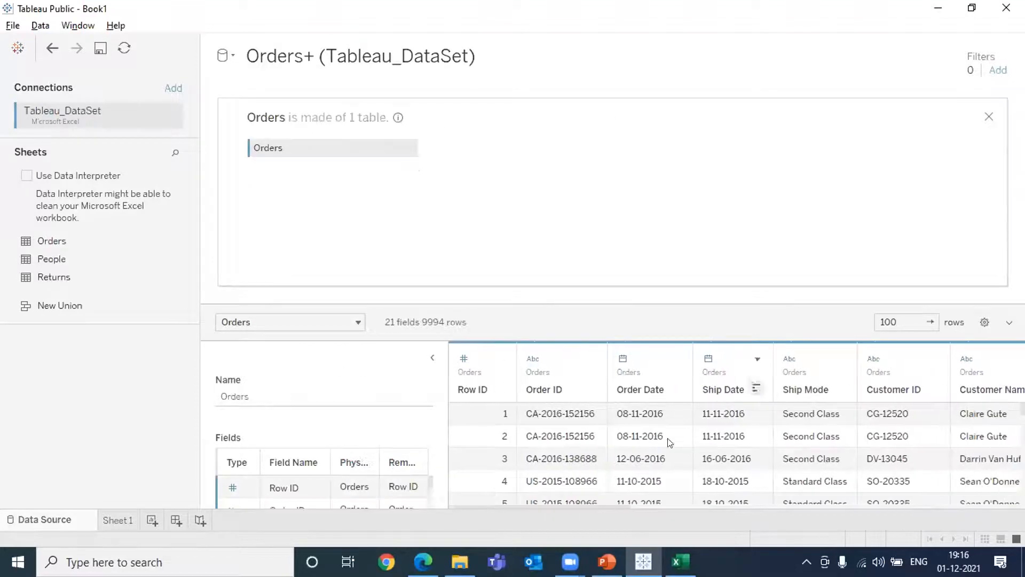
left_click_drag(579, 298, 583, 161)
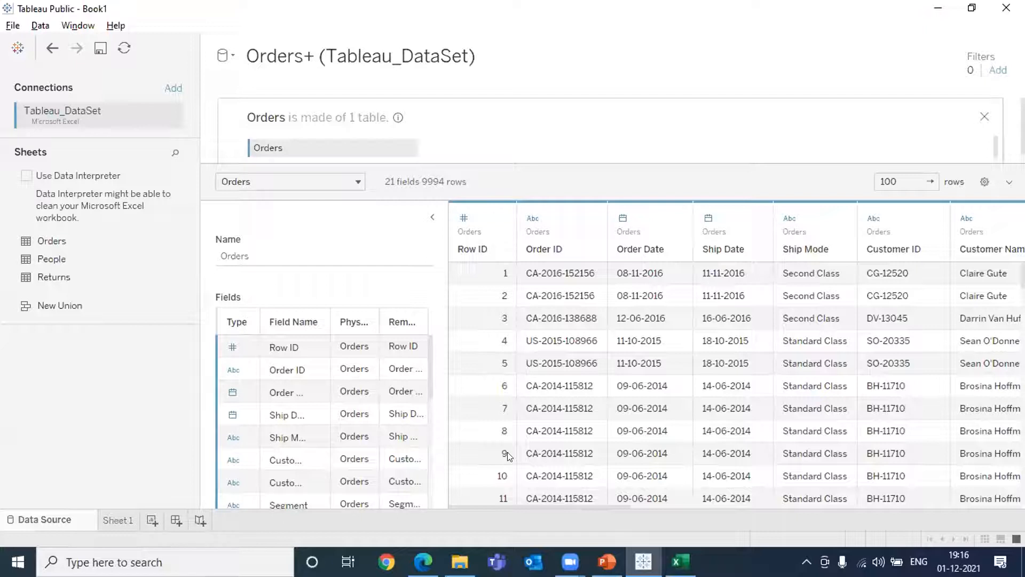
left_click(677, 219)
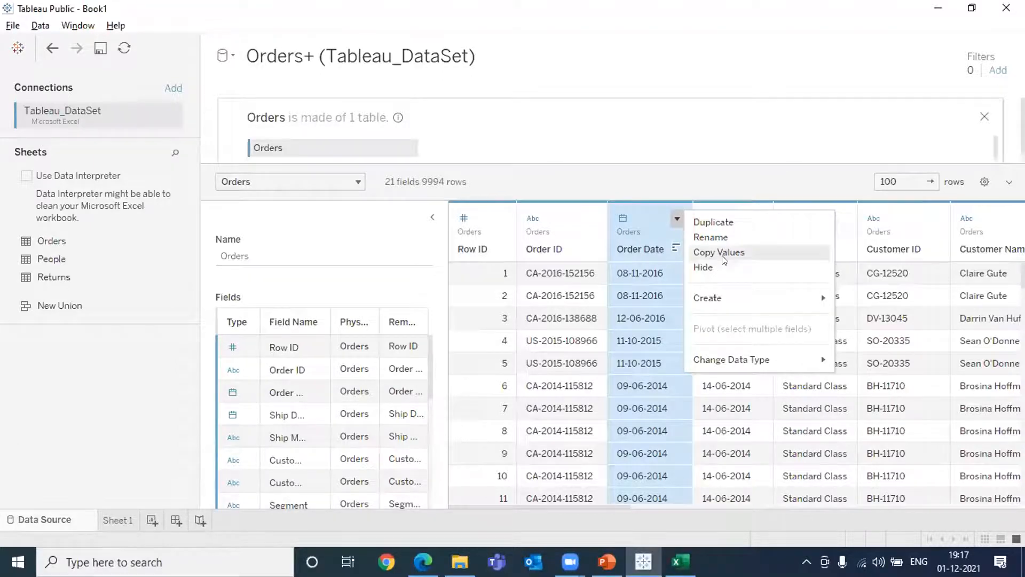
left_click(730, 238)
type("111111111")
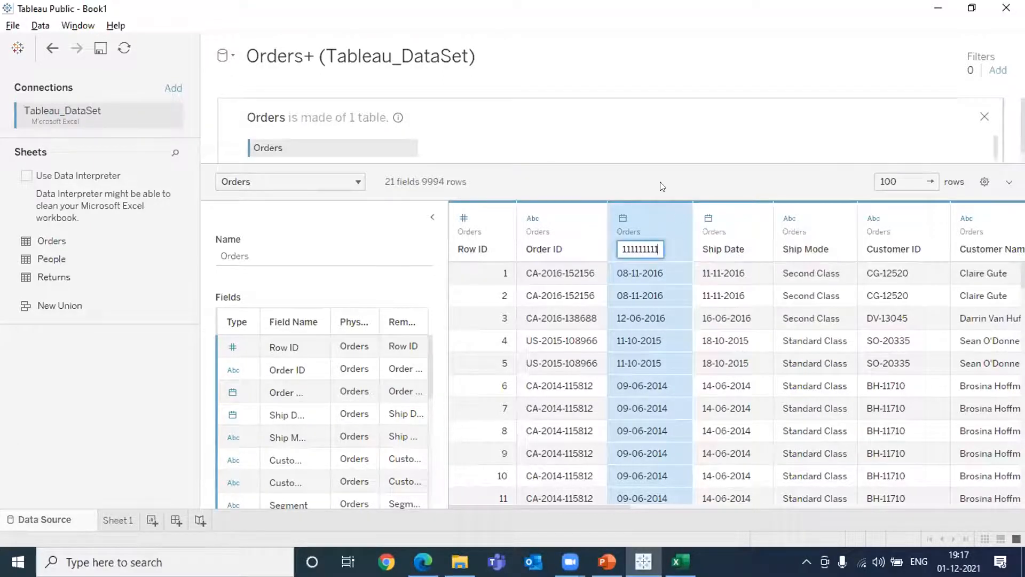
key("ctrl+a")
type("1111")
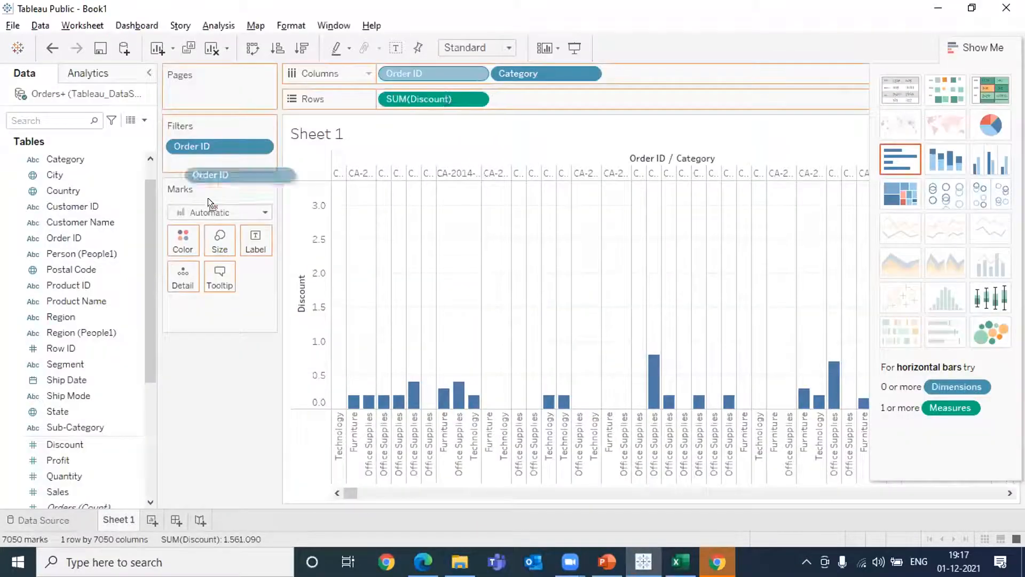
Remove Order ID from Columns on Sheet 1 and replace Discount with Sales on Rows.
left_click_drag(207, 174, 218, 146)
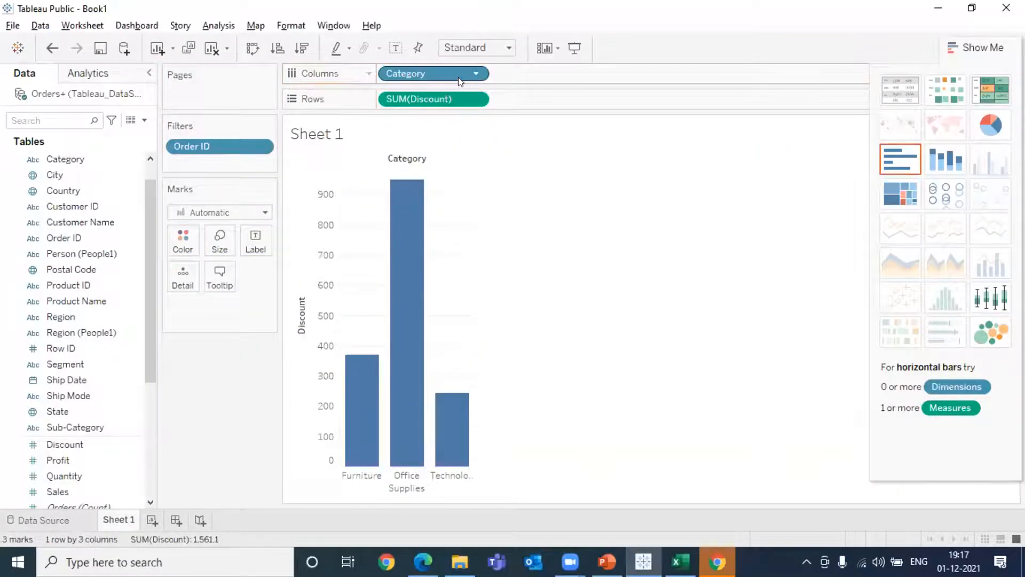
left_click_drag(425, 103, 79, 328)
left_click_drag(61, 490, 399, 92)
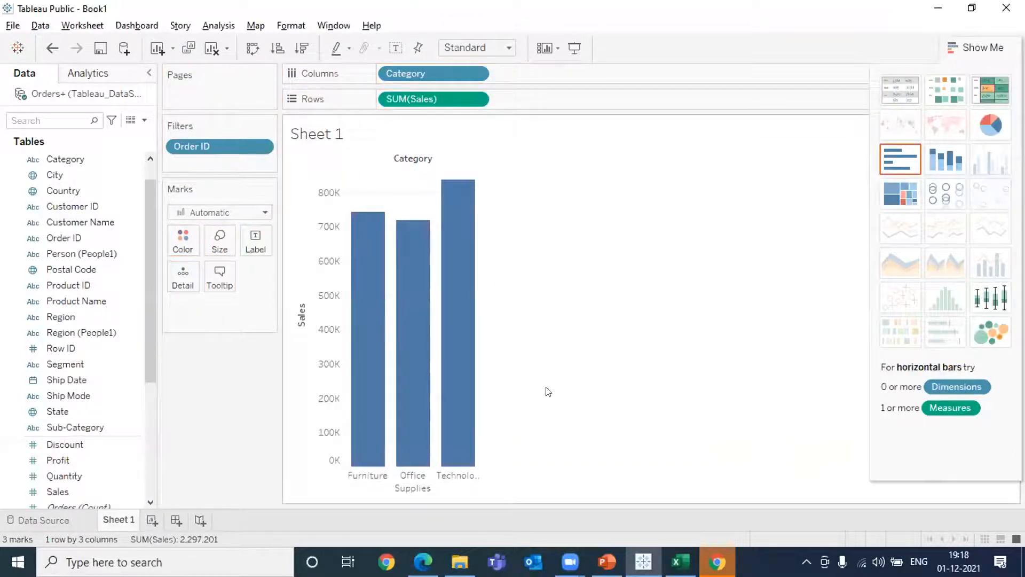
key("Down")
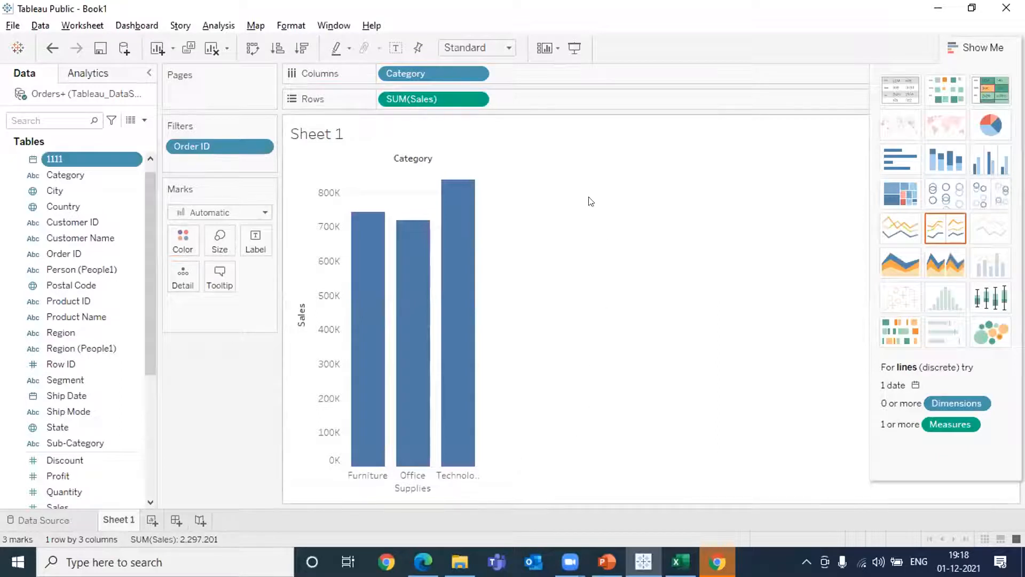
Sort the Category bars by Sales in ascending and descending order, alternating twice, and clear the sort.
left_click(277, 50)
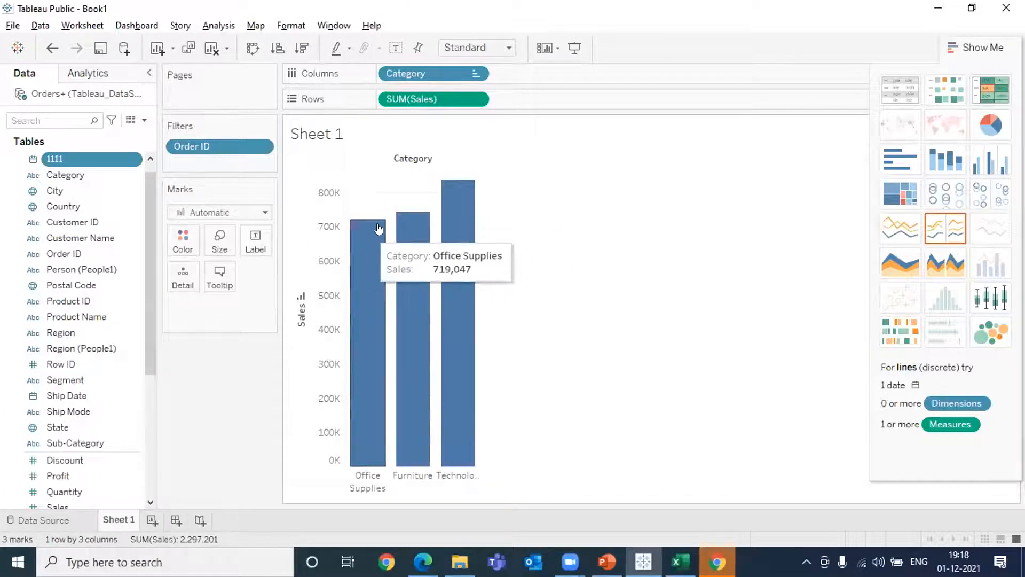
left_click(301, 52)
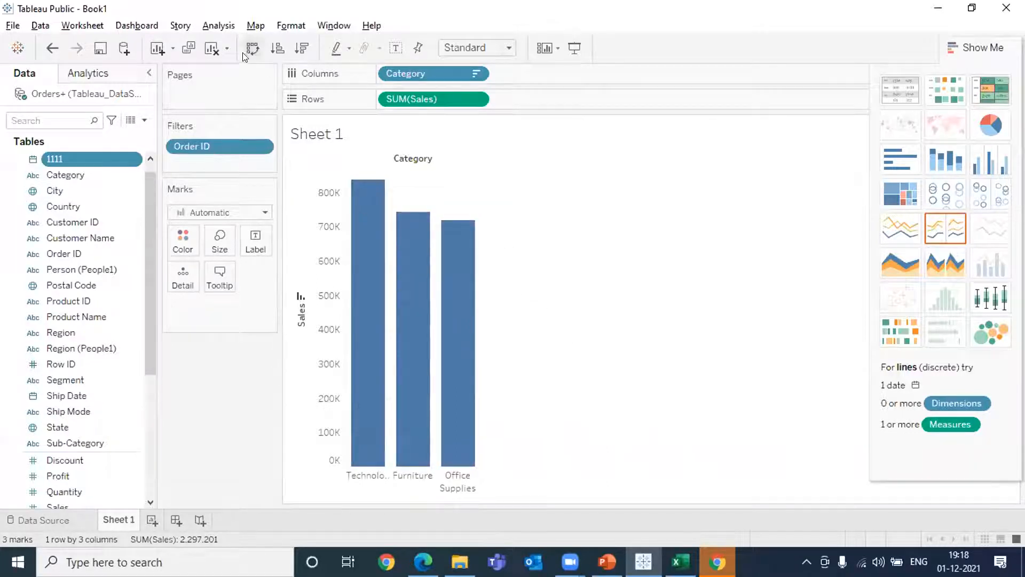
left_click(277, 48)
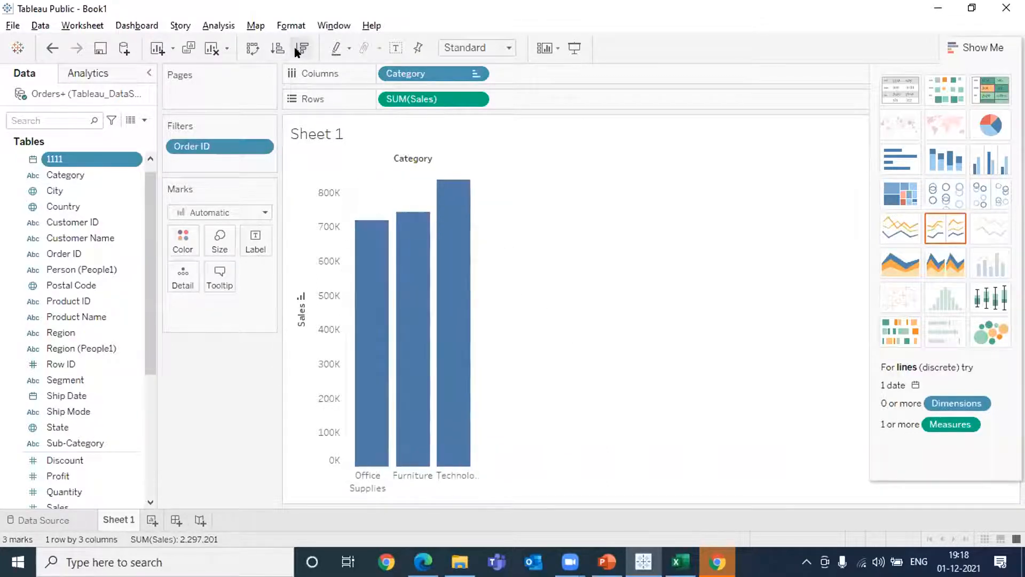
left_click(299, 49)
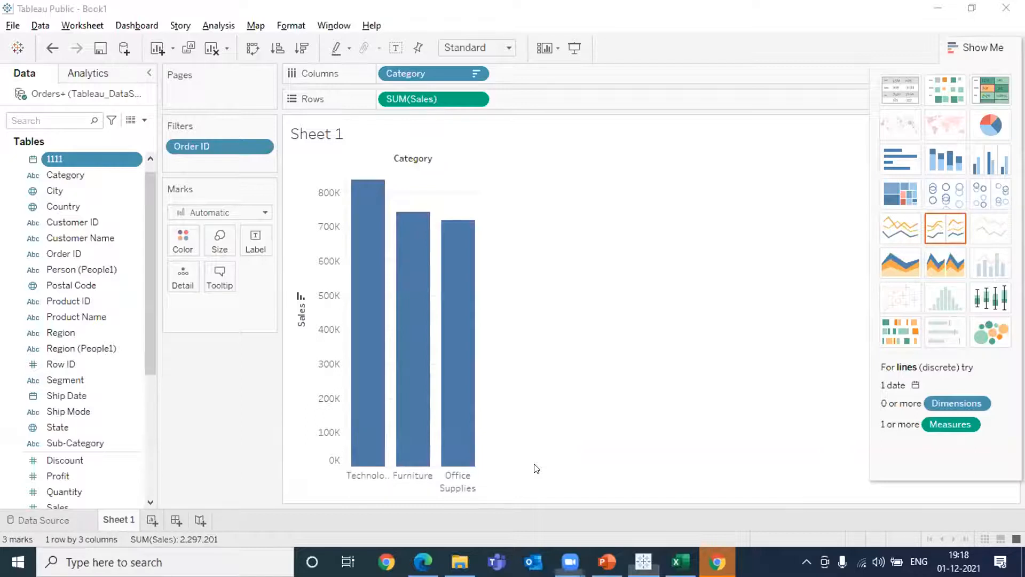
left_click(475, 74)
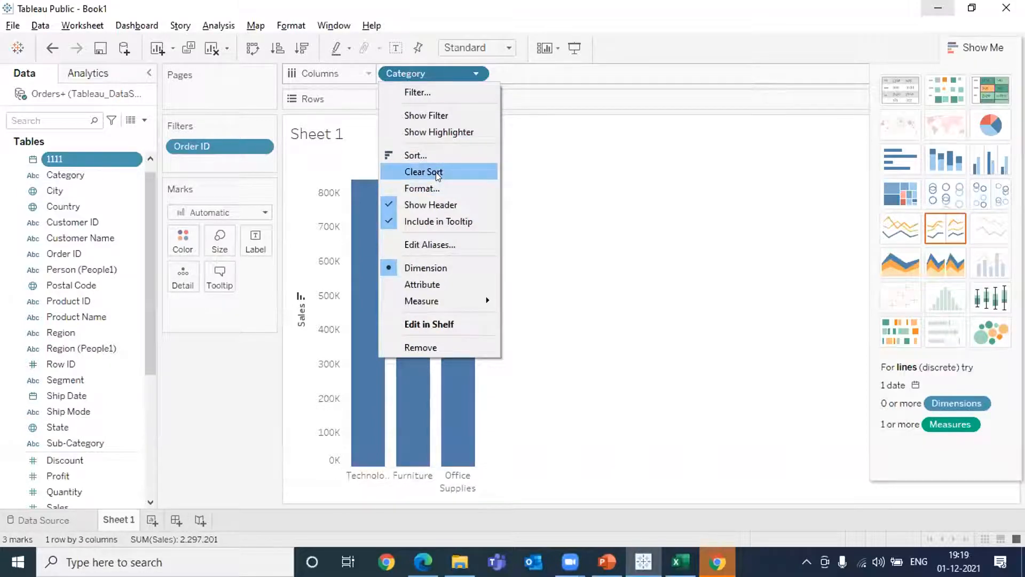
left_click(436, 172)
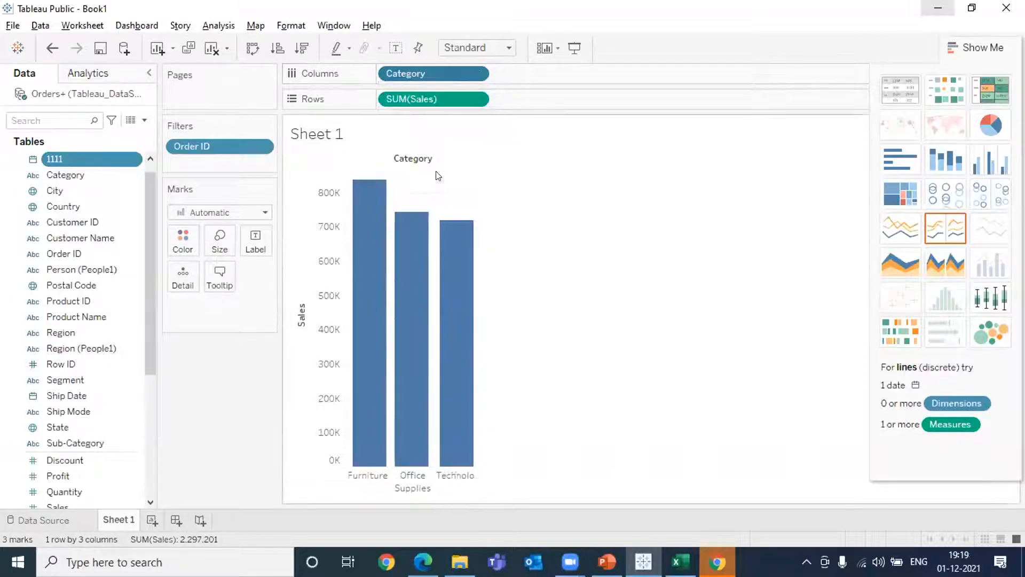
Sort the Category field by data source order, descending, and close the sort settings.
left_click(480, 73)
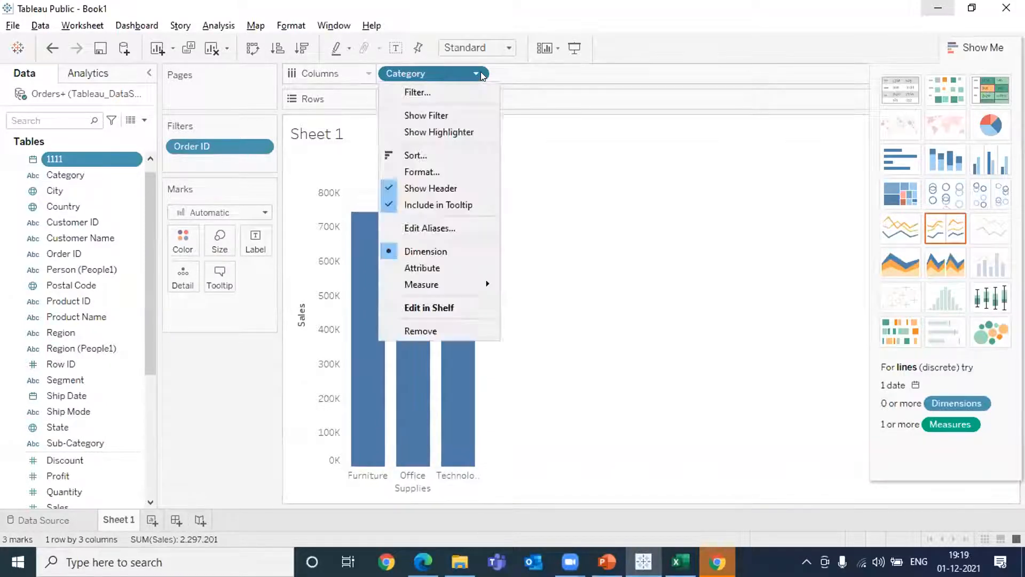
left_click(432, 157)
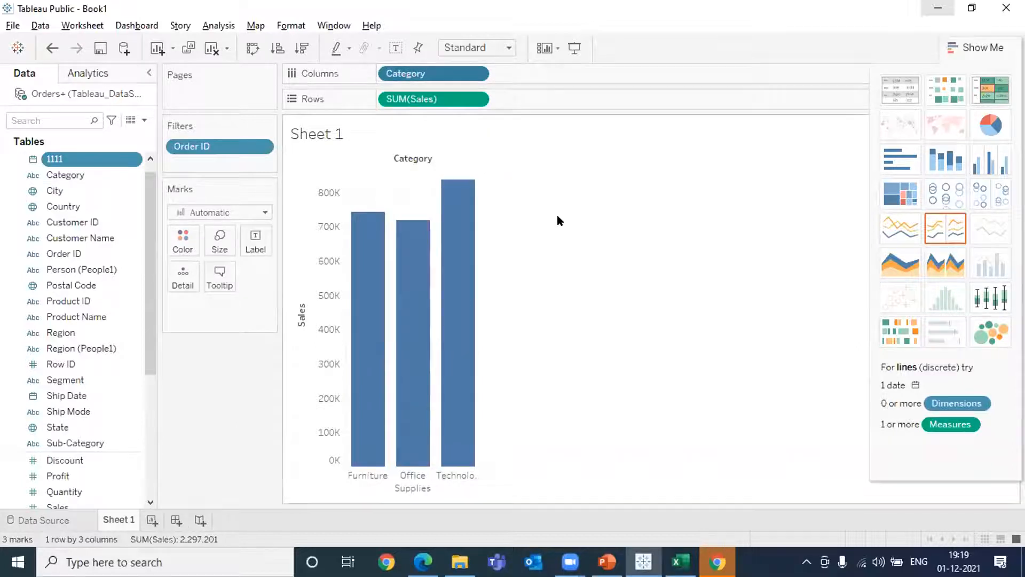
left_click(572, 234)
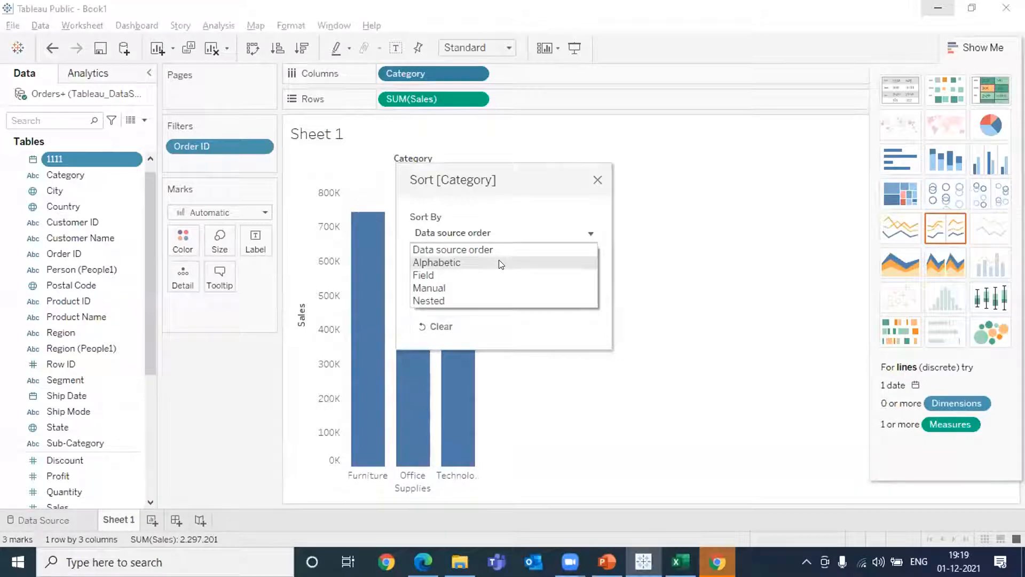
left_click(506, 203)
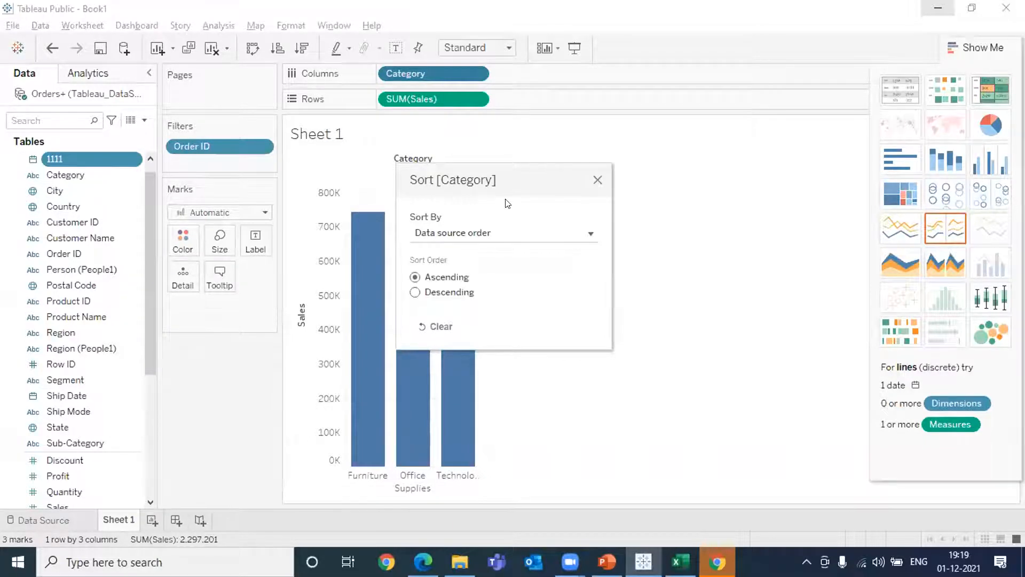
left_click(452, 292)
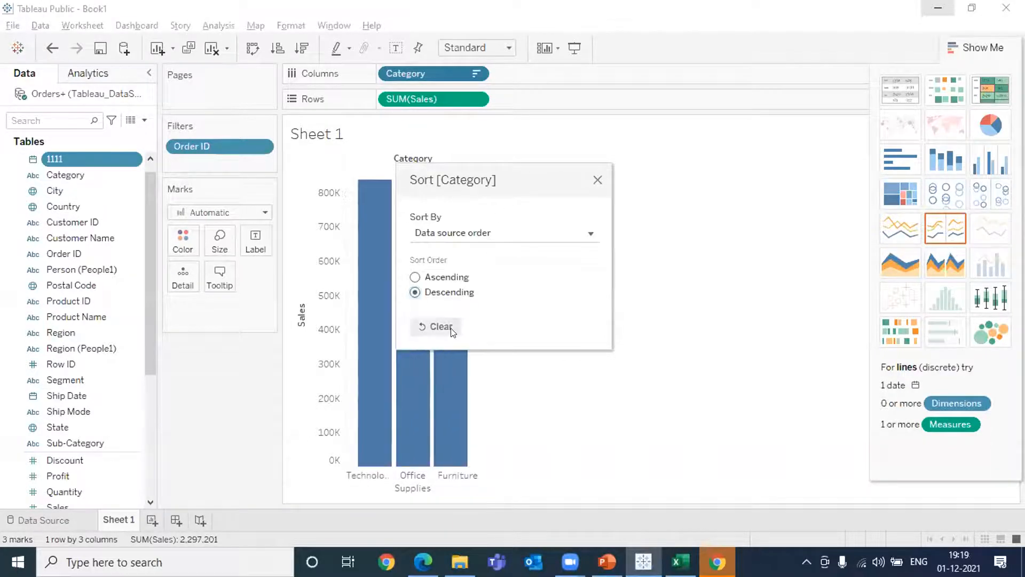
left_click(596, 179)
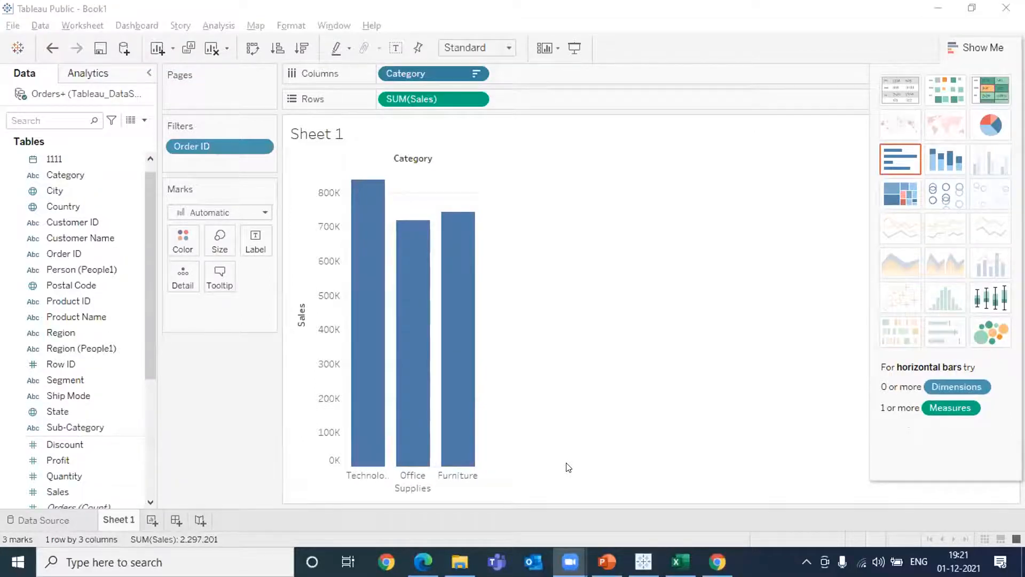
Rebuild the chart as horizontal bars with Sales on Columns and Category and Sub-Category on Rows.
left_click_drag(406, 73, 133, 236)
left_click_drag(433, 97, 428, 74)
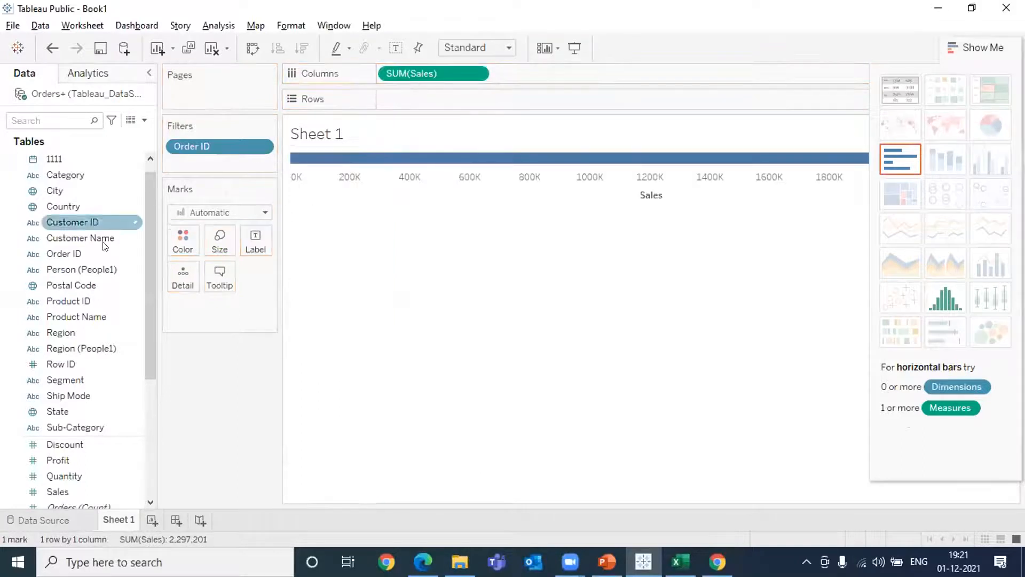
left_click_drag(65, 175, 402, 99)
mouse_move(75, 427)
left_mouse_down()
mouse_move(507, 127)
mouse_move(529, 92)
mouse_move(524, 99)
left_mouse_up()
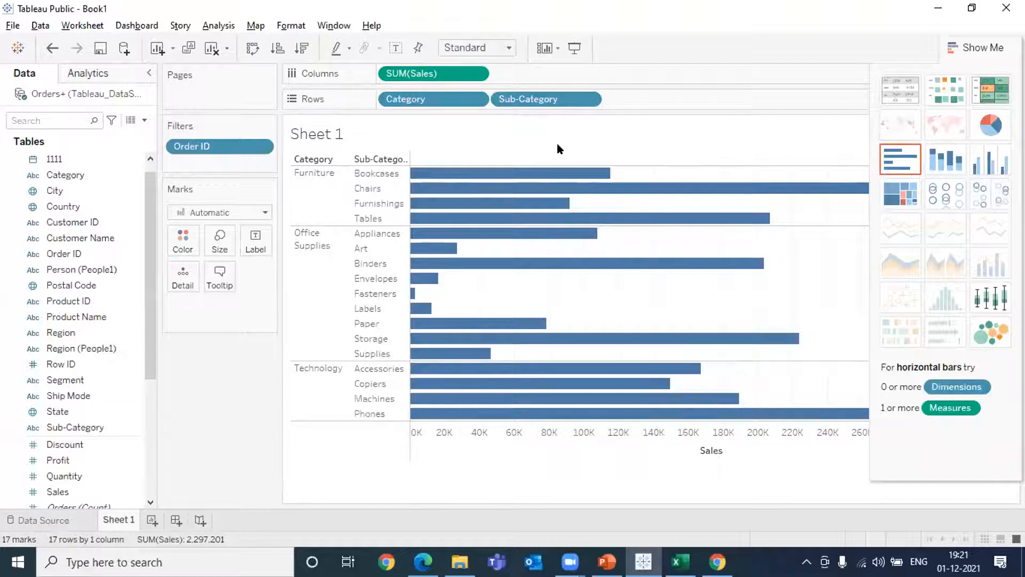
Remove Sales from Columns and Category and Sub-Category from Rows to empty both shelves.
left_click_drag(433, 73, 24, 293)
left_click_drag(395, 99, 20, 323)
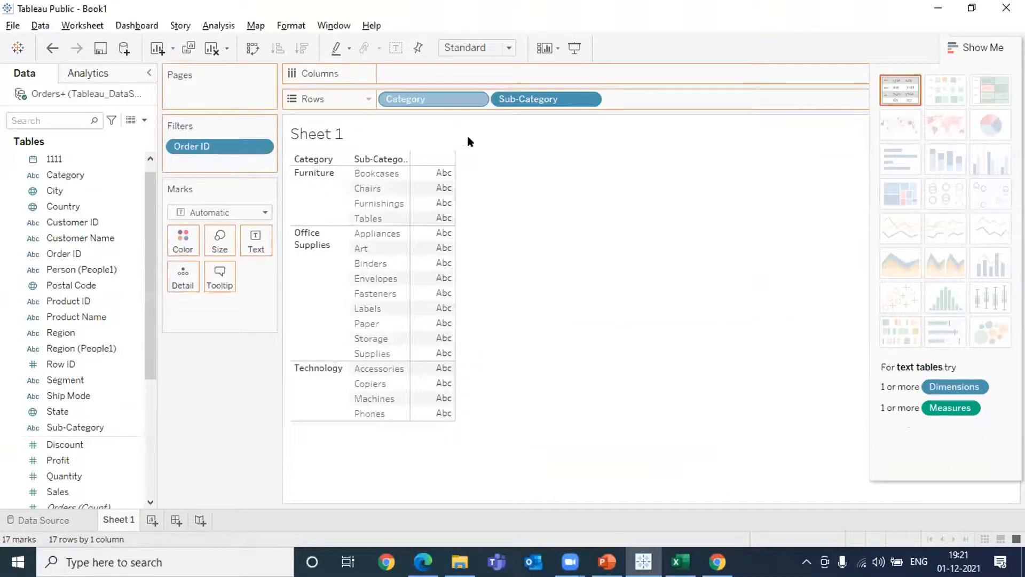
left_click_drag(84, 319, 75, 374)
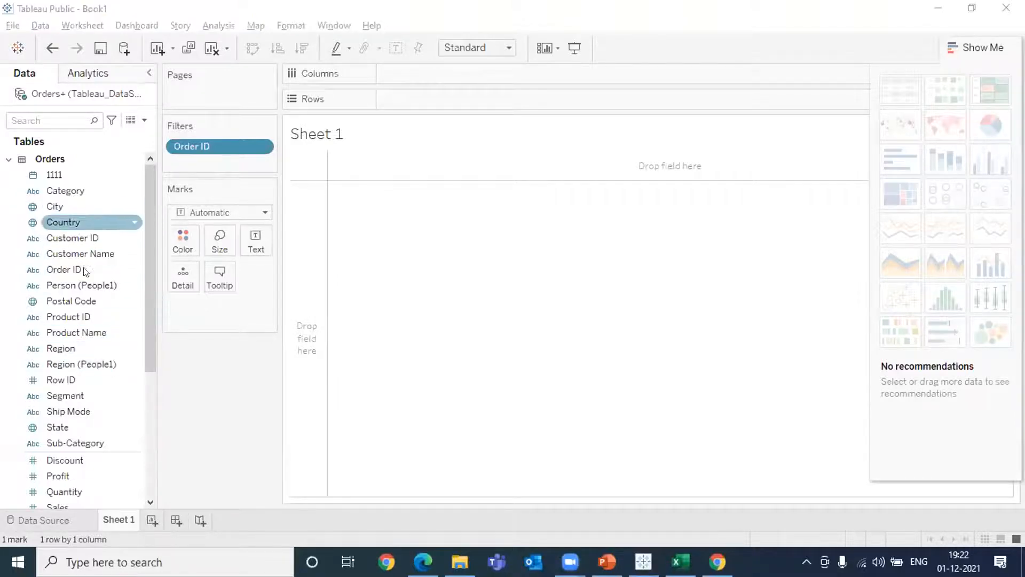
Add the Sales measure from the Orders table to the empty Rows shelf.
scroll(67, 404, "down", 2)
scroll(65, 400, "up", 1)
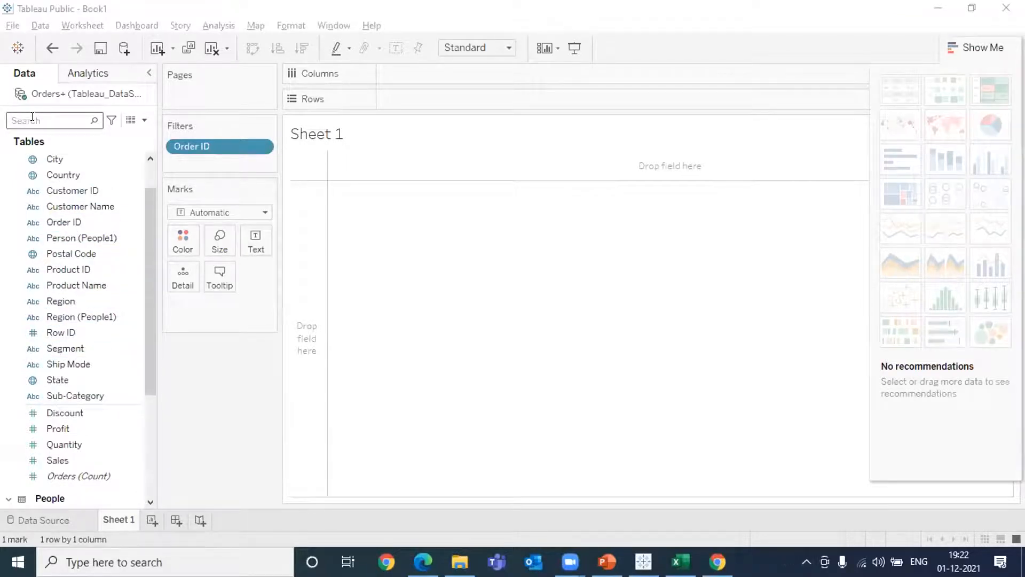
left_click_drag(58, 460, 409, 98)
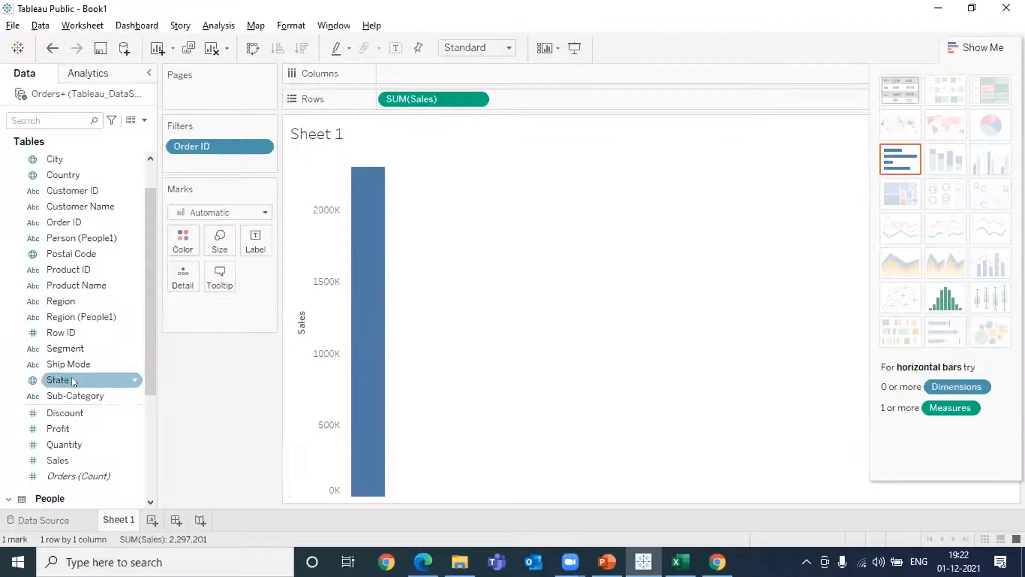
Try to search the Orders fields for "date".
scroll(73, 379, "down", 1)
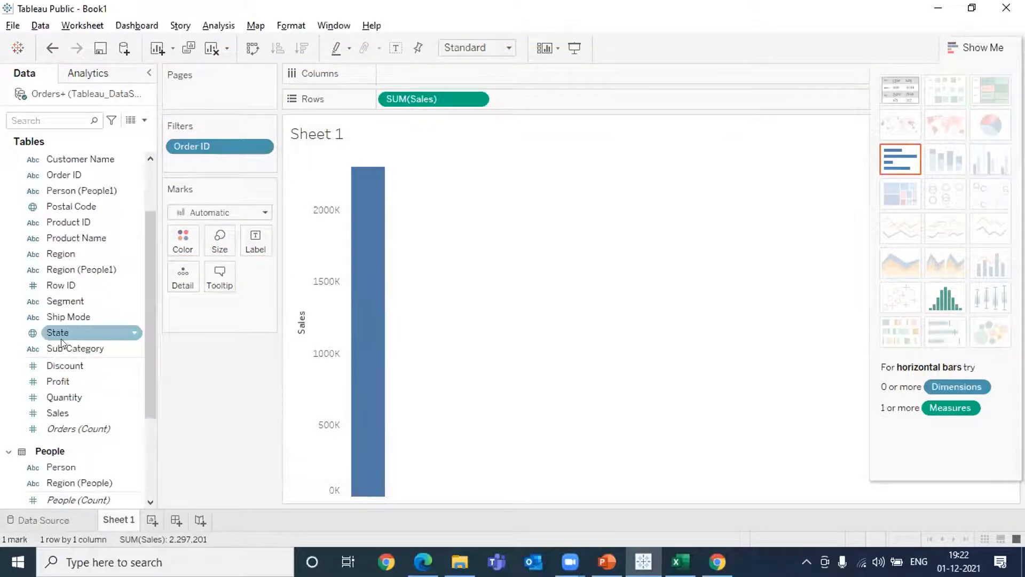
scroll(59, 221, "up", 1)
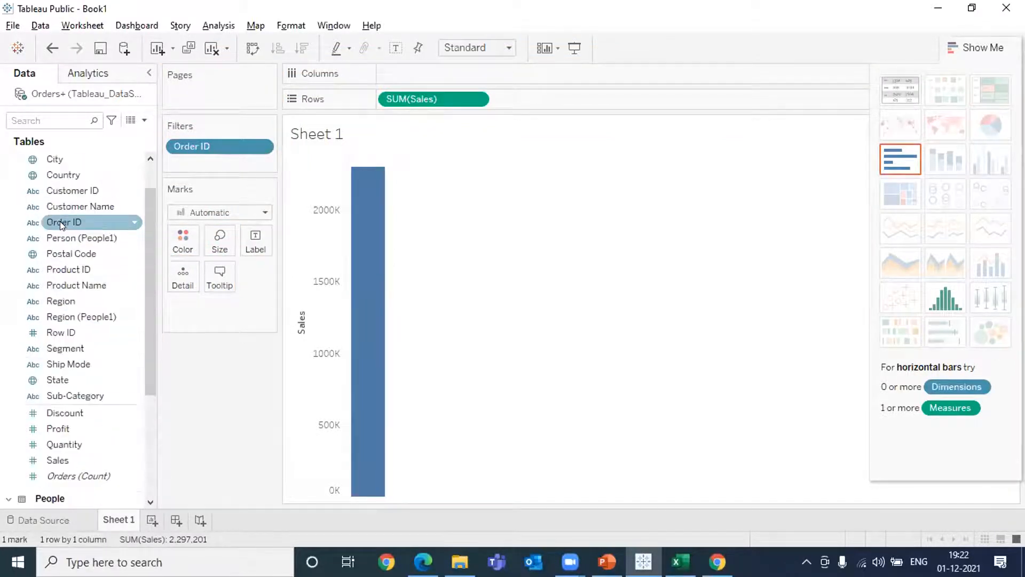
type("1")
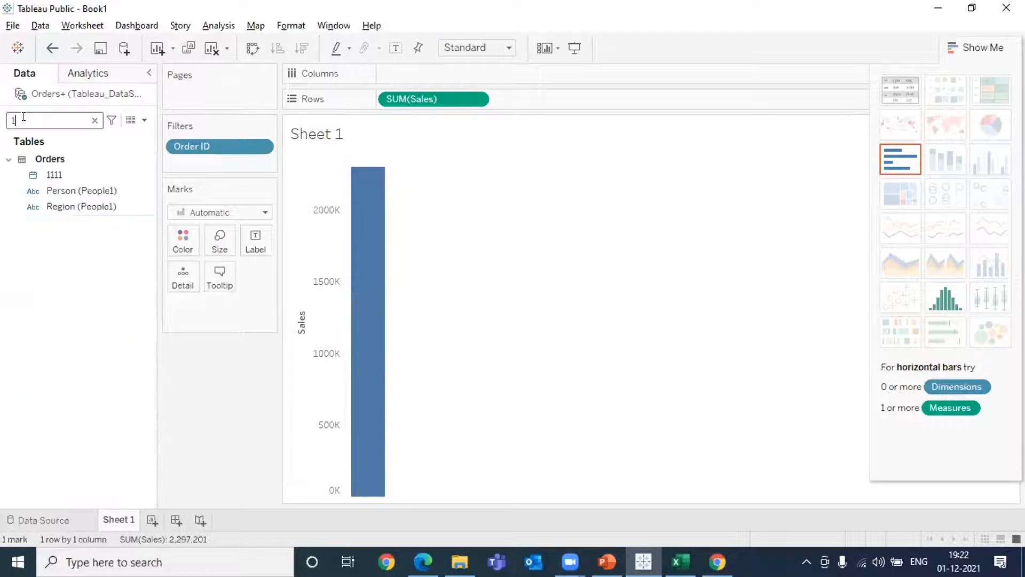
type("da1111111")
key("BackSpace")
key("BackSpace")
key("BackSpace")
key("BackSpace")
key("BackSpace")
key("BackSpace")
key("BackSpace")
key("BackSpace")
key("BackSpace")
key("BackSpace")
type("1date111===1111111")
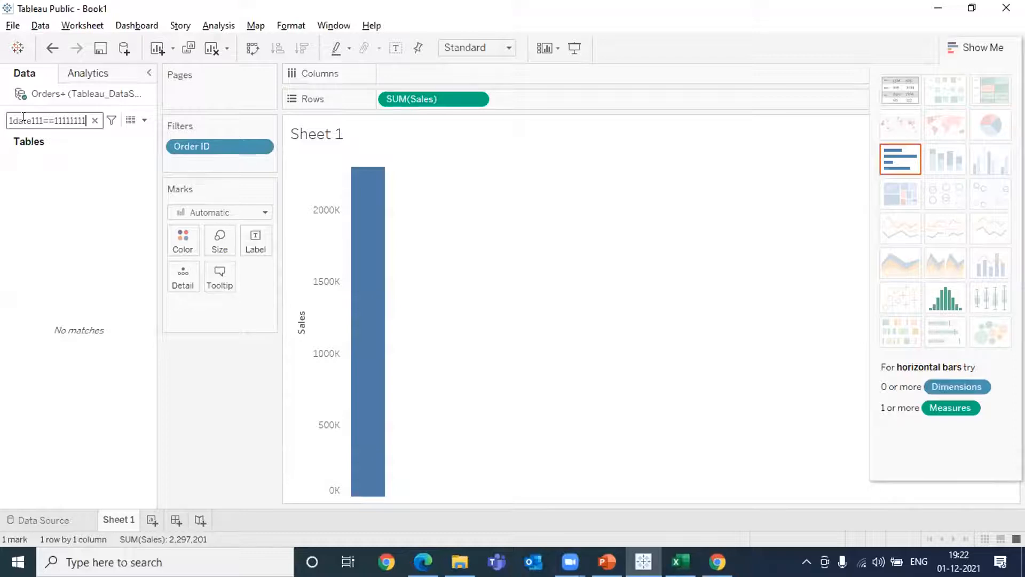
Try to clear the stray characters from the field search.
left_click(94, 121)
type("111111111111111111")
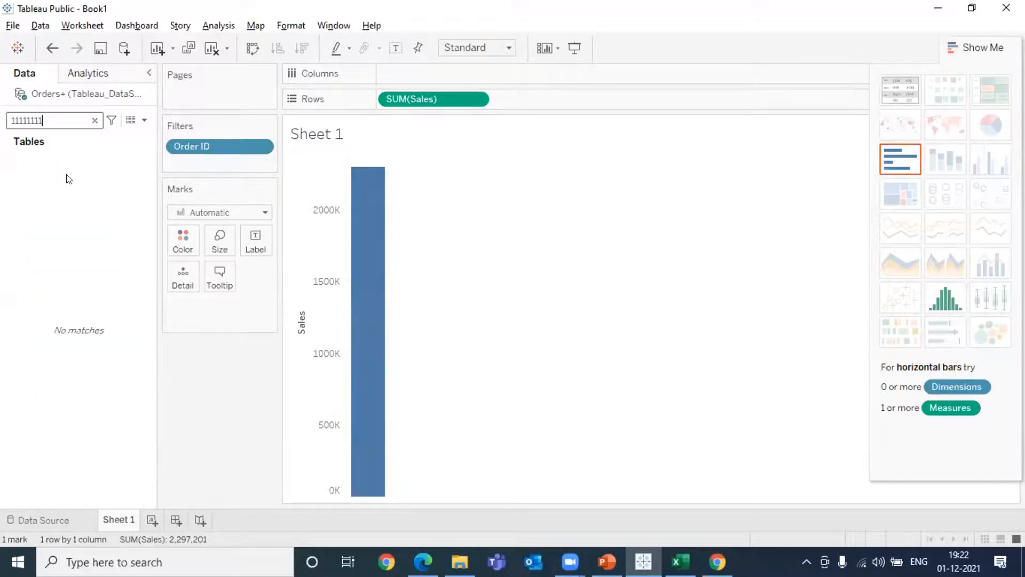
left_click(94, 121)
type("1")
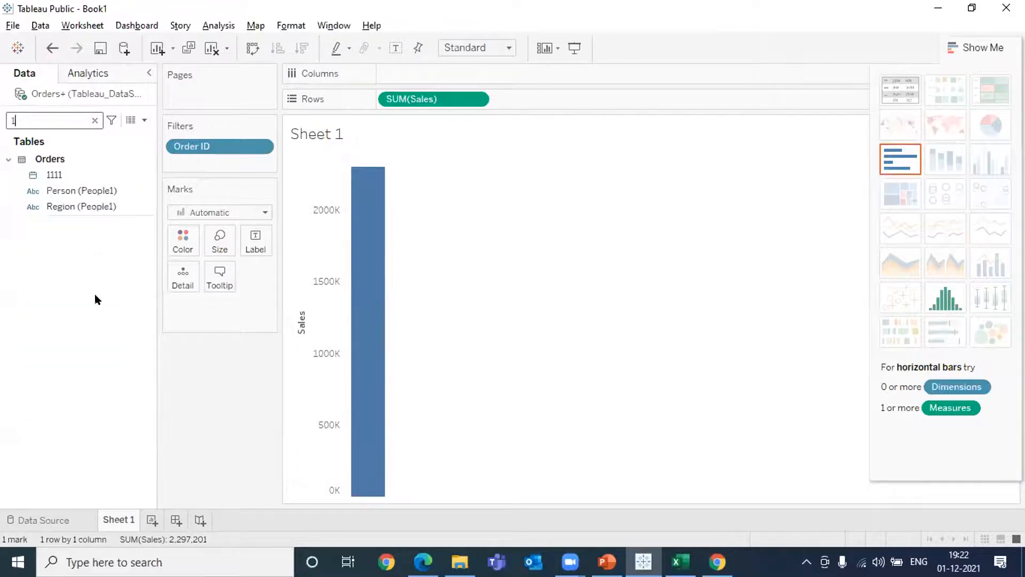
left_click(91, 121)
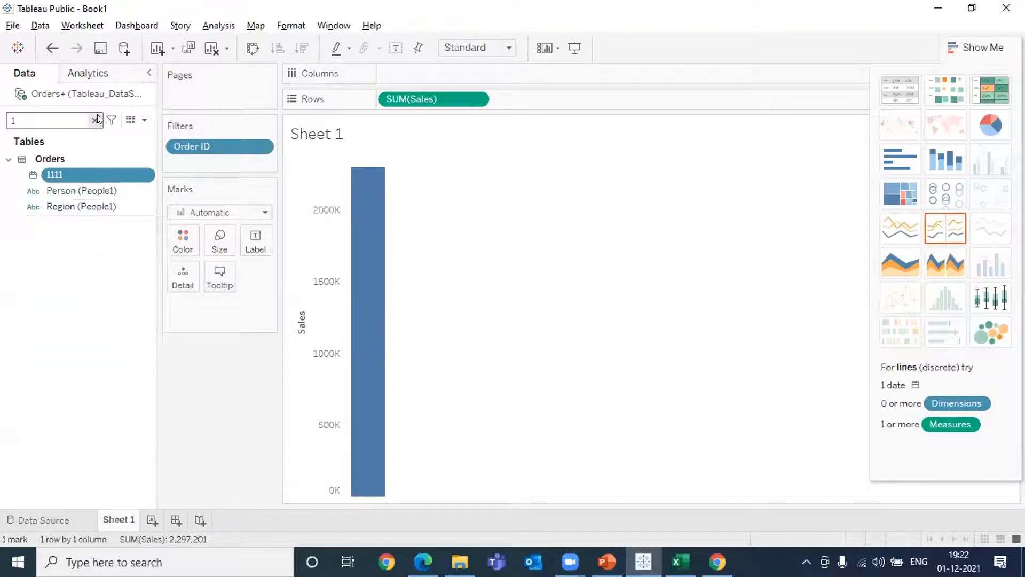
type("111111111111111111")
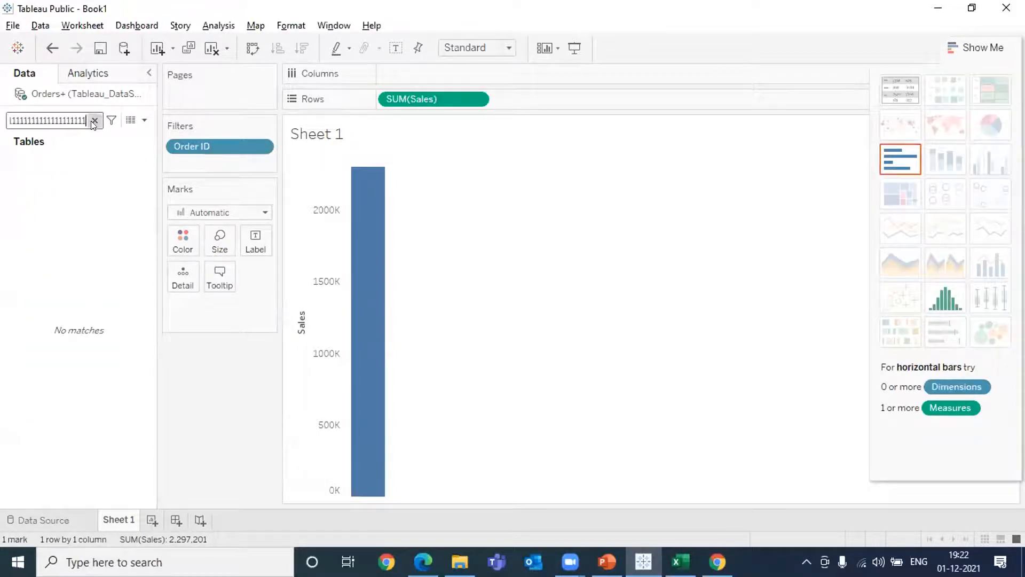
left_click(94, 121)
type("1111111111111111111111")
key("super+d")
key("super+d")
left_click(95, 122)
type("111111111111111111111")
left_click(95, 121)
type("1111111111111111111111")
left_click(145, 116)
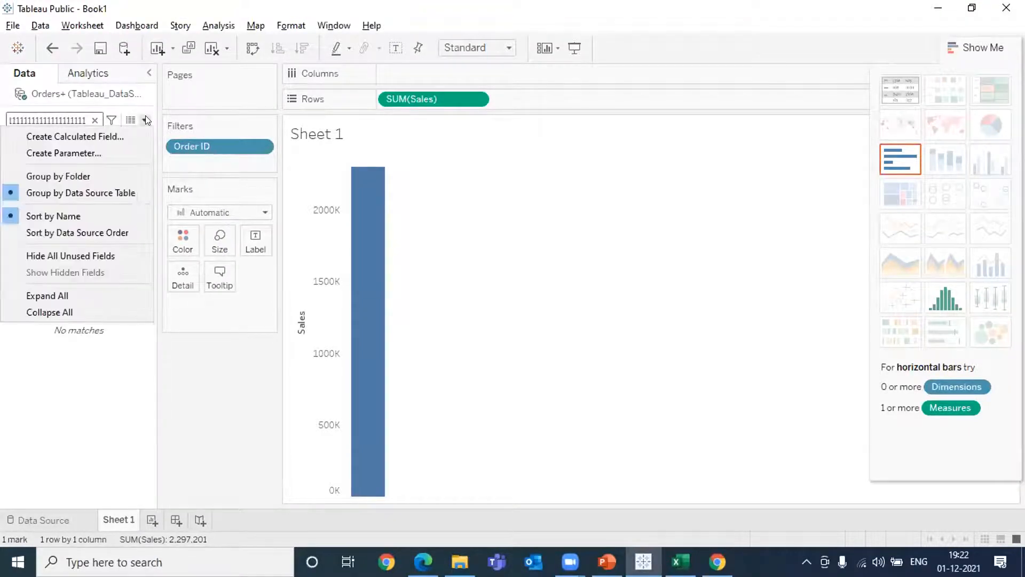
left_click(548, 201)
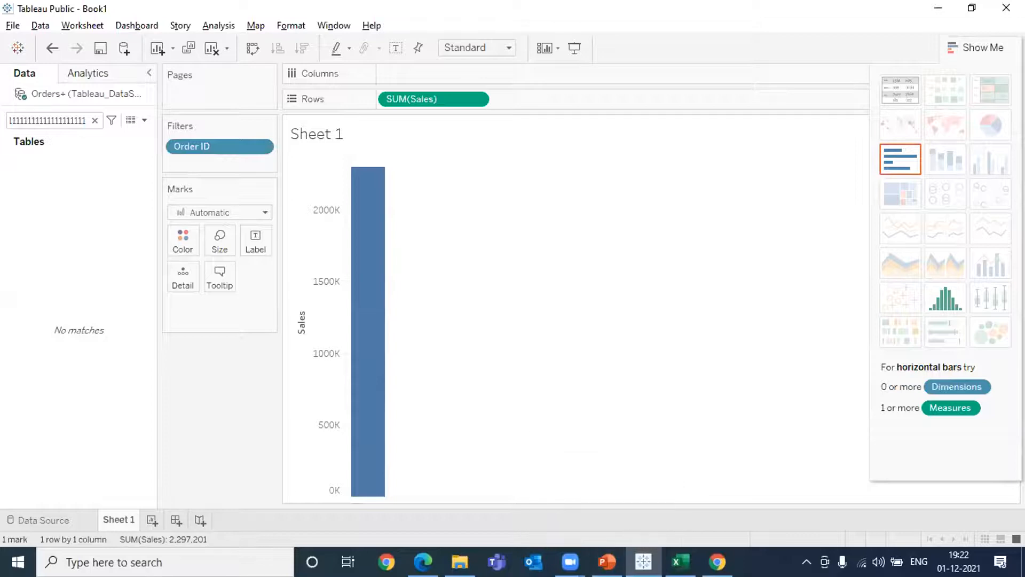
Switch to PowerPoint and start the slide show from the current "Auto Hirearchies" slide.
left_click(607, 561)
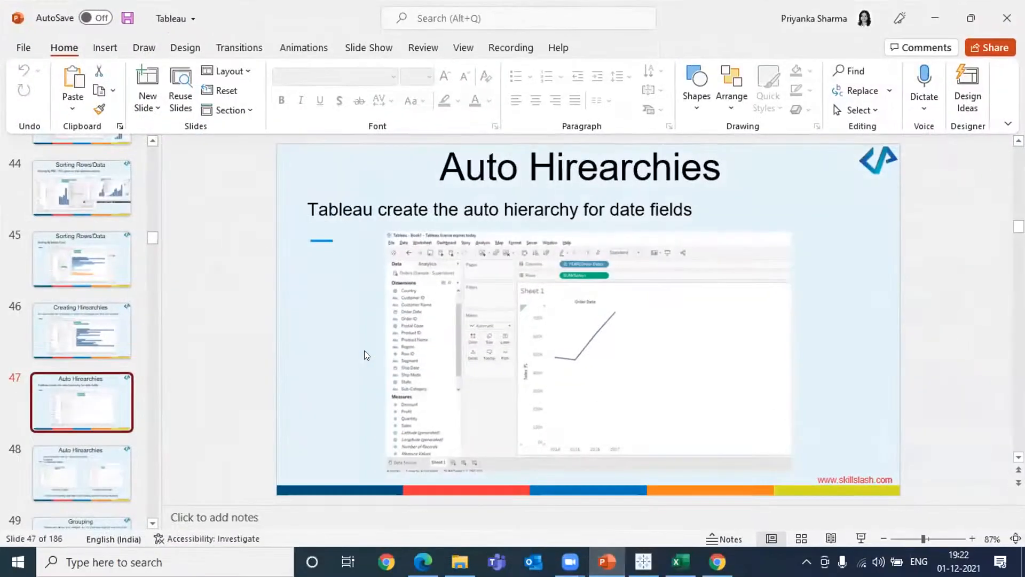
key("shift+F5")
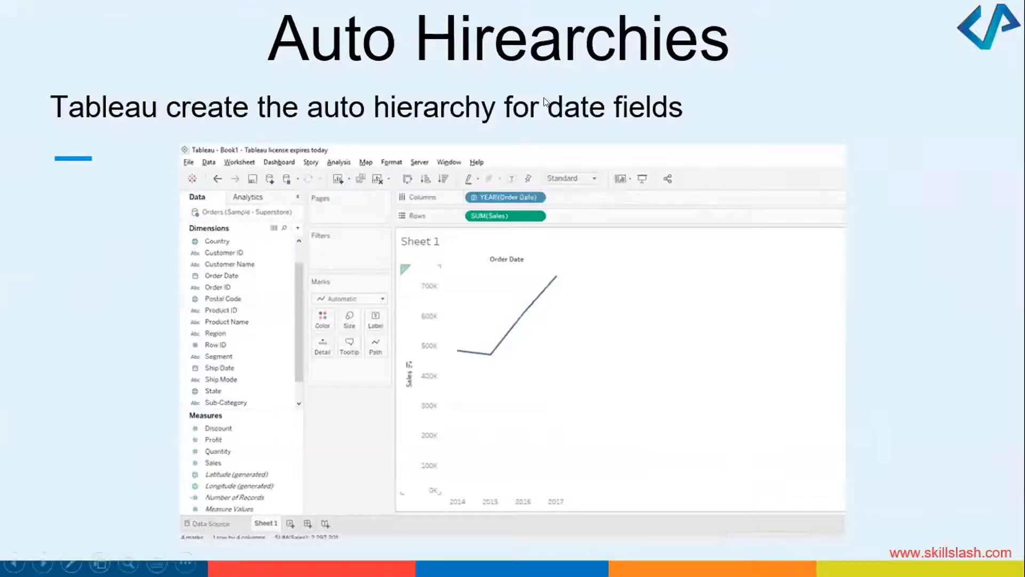
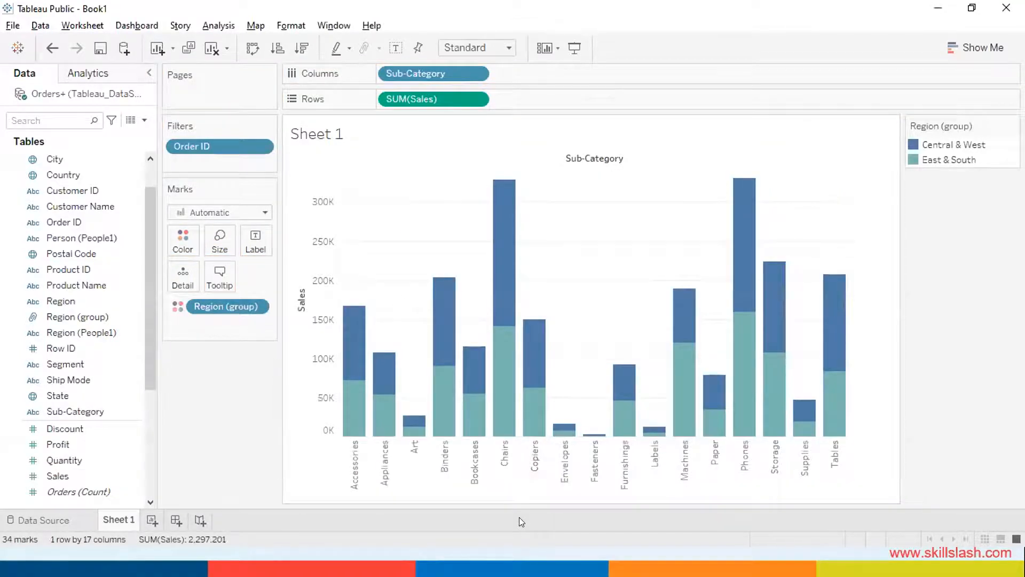
Show the caption and the summary card for the Sub-Category sales worksheet.
key("1")
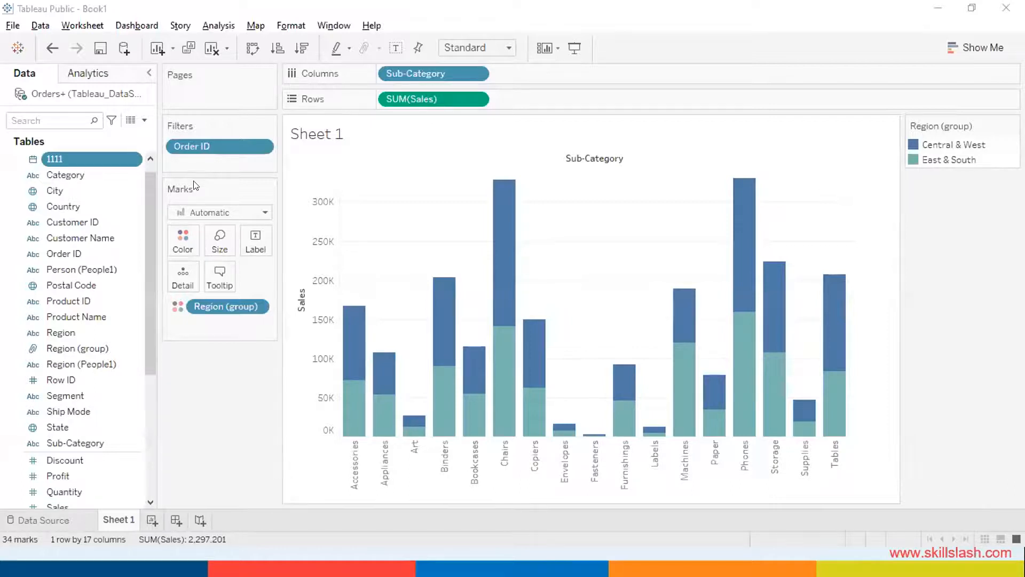
left_click(82, 25)
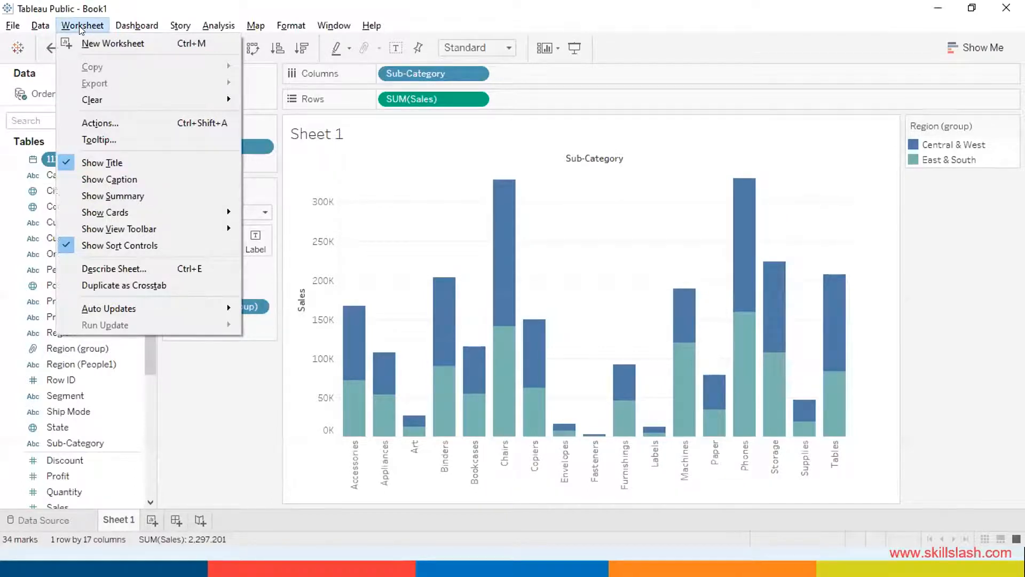
left_click(85, 180)
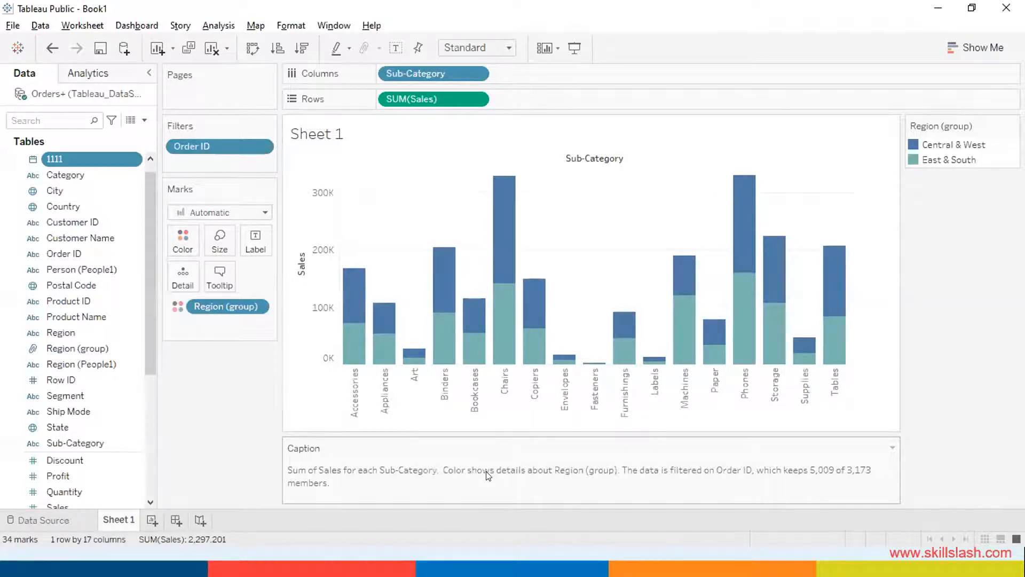
left_click(83, 26)
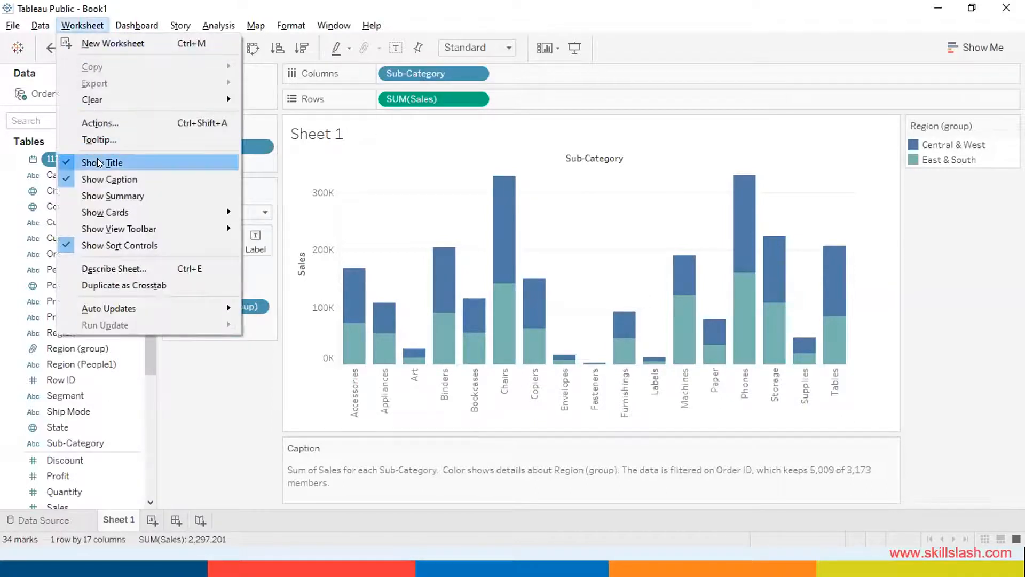
left_click(98, 197)
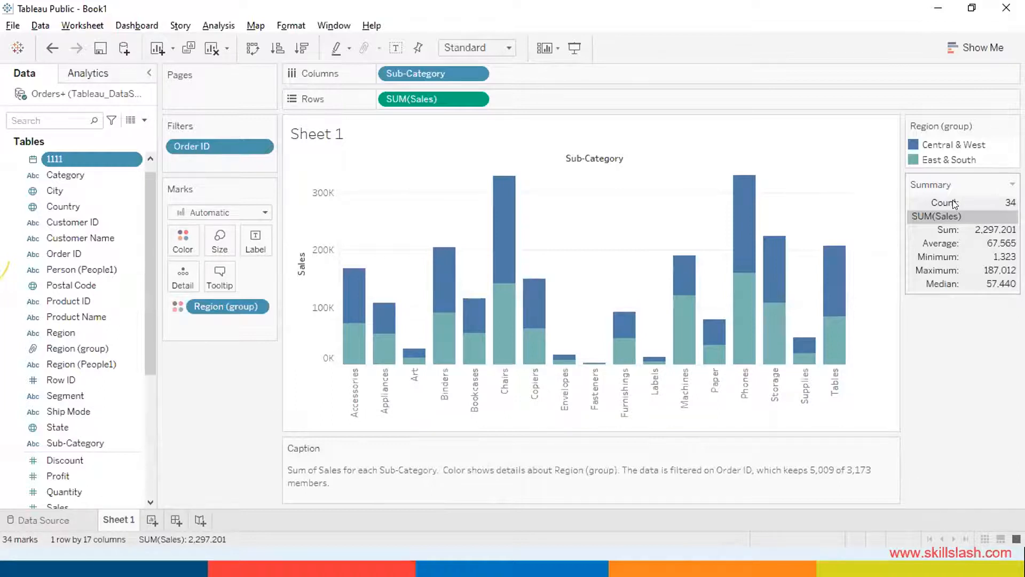
Review the worksheet's Show Cards options for shelves and marks, leaving them as they are.
left_click(68, 27)
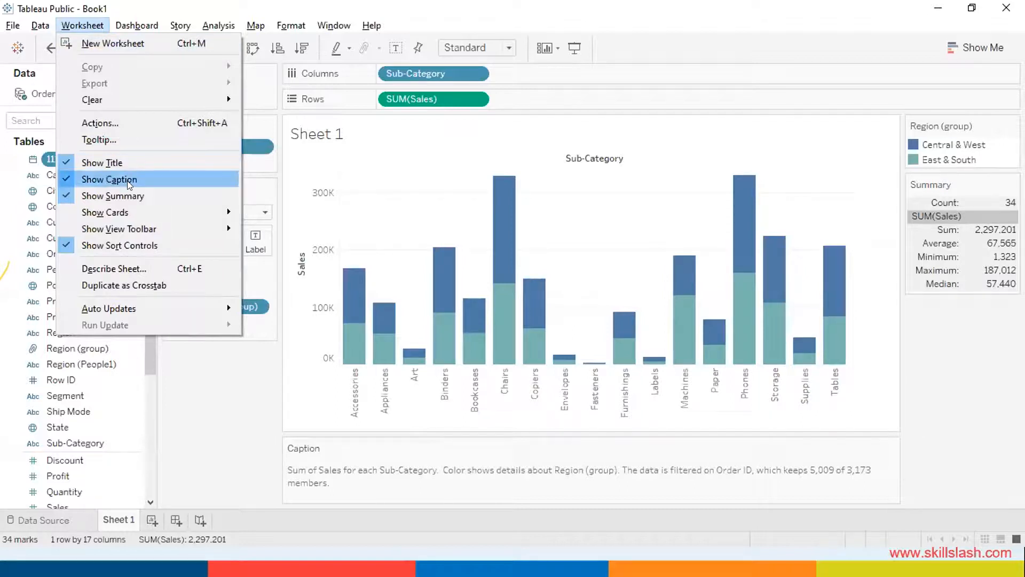
mouse_move(134, 212)
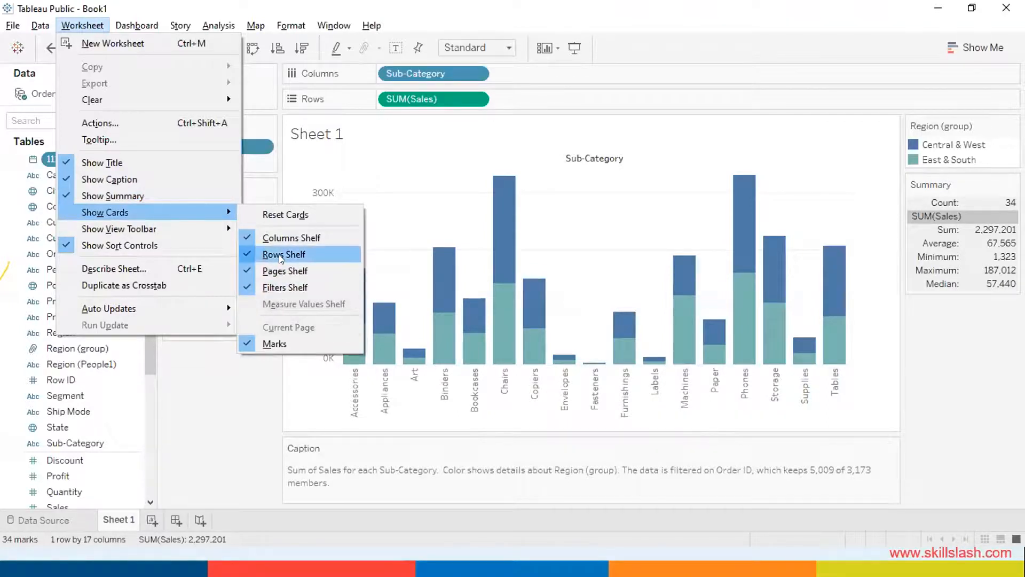
mouse_move(12, 25)
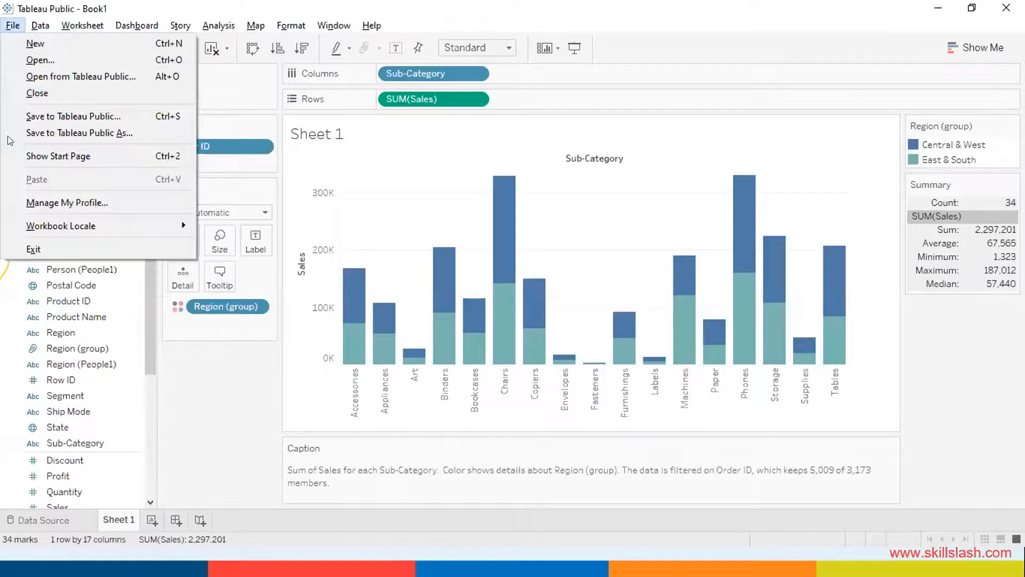
mouse_move(82, 25)
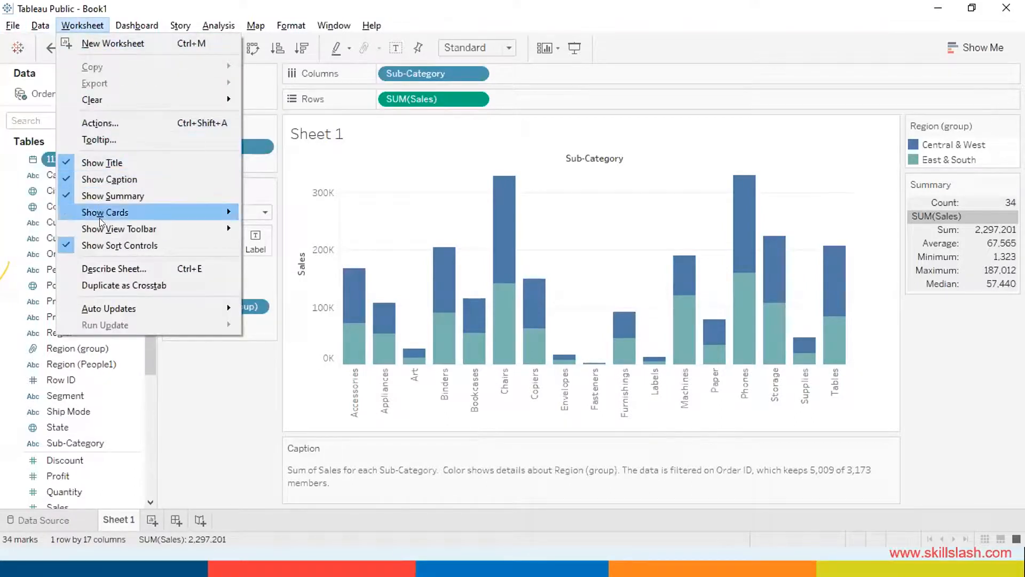
mouse_move(100, 210)
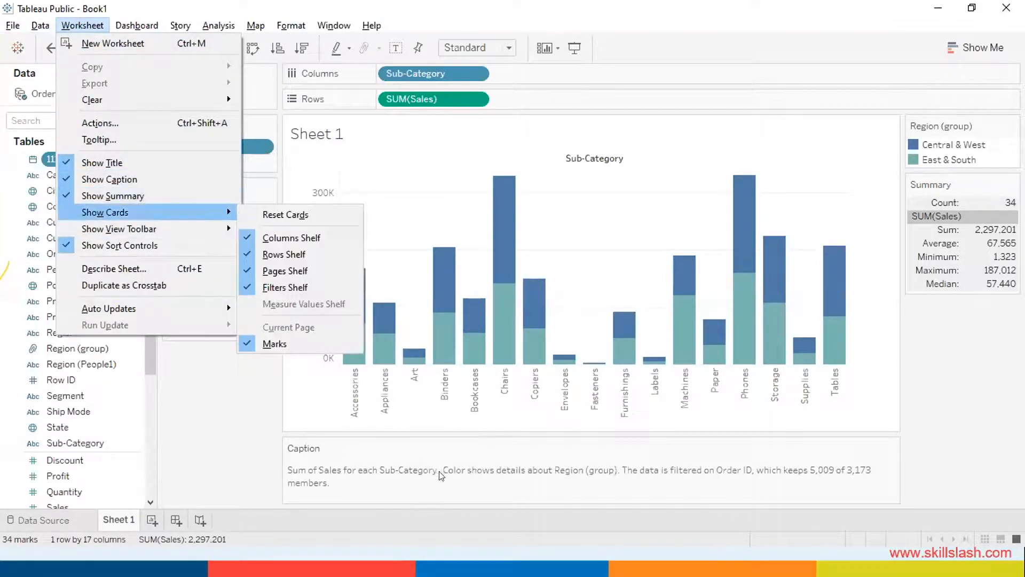
left_click(315, 163)
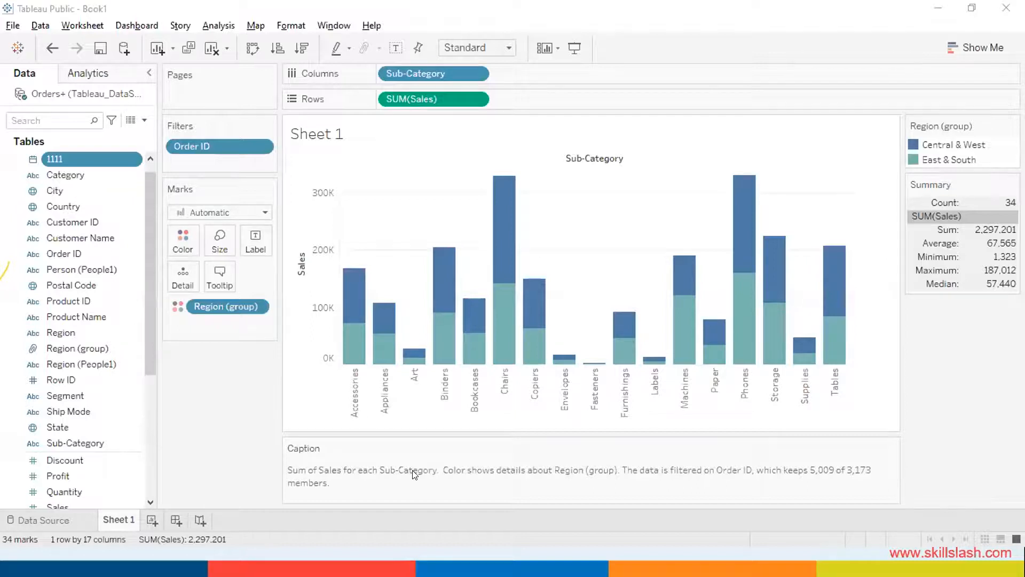
left_click(82, 25)
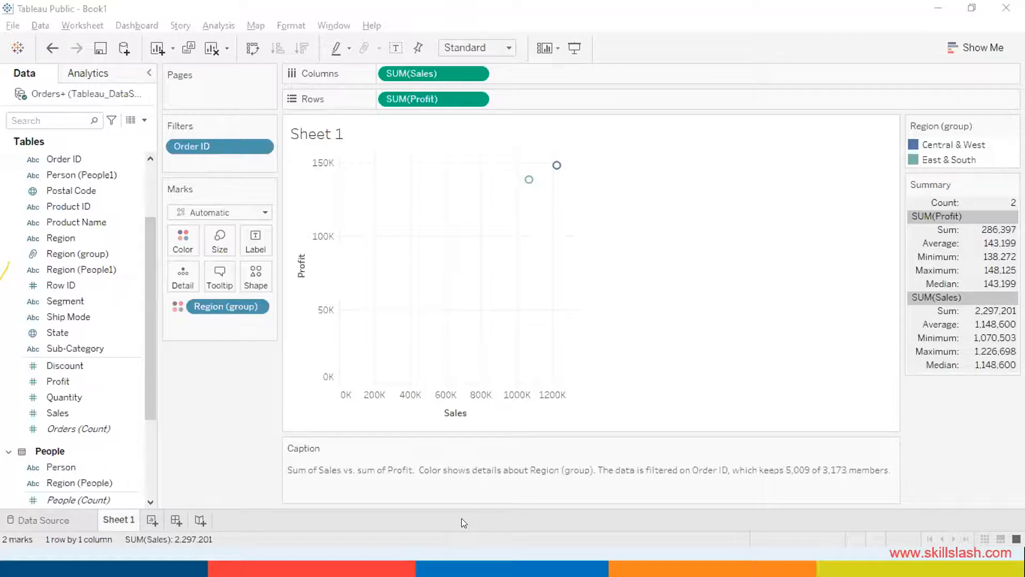
left_click(416, 100)
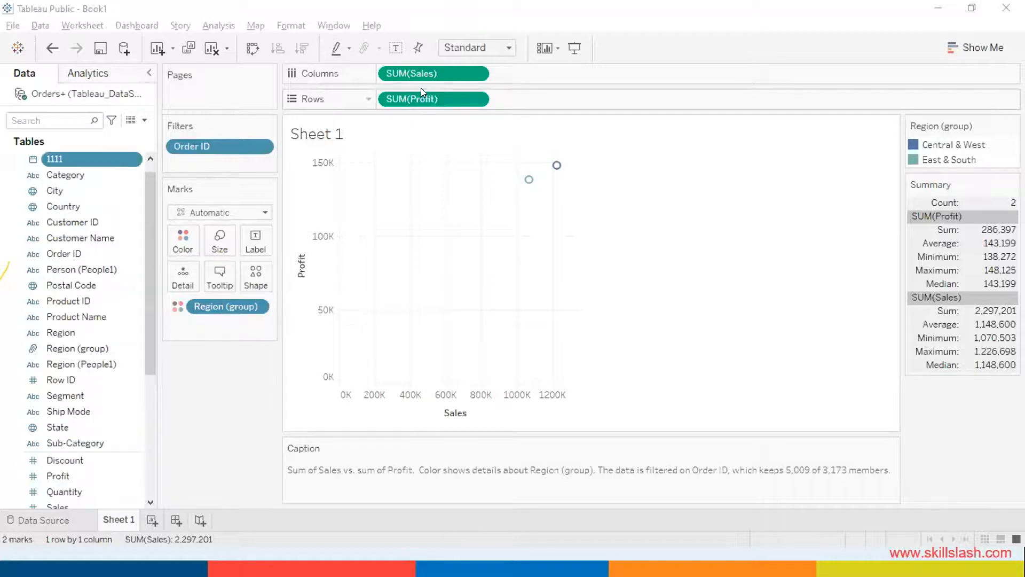
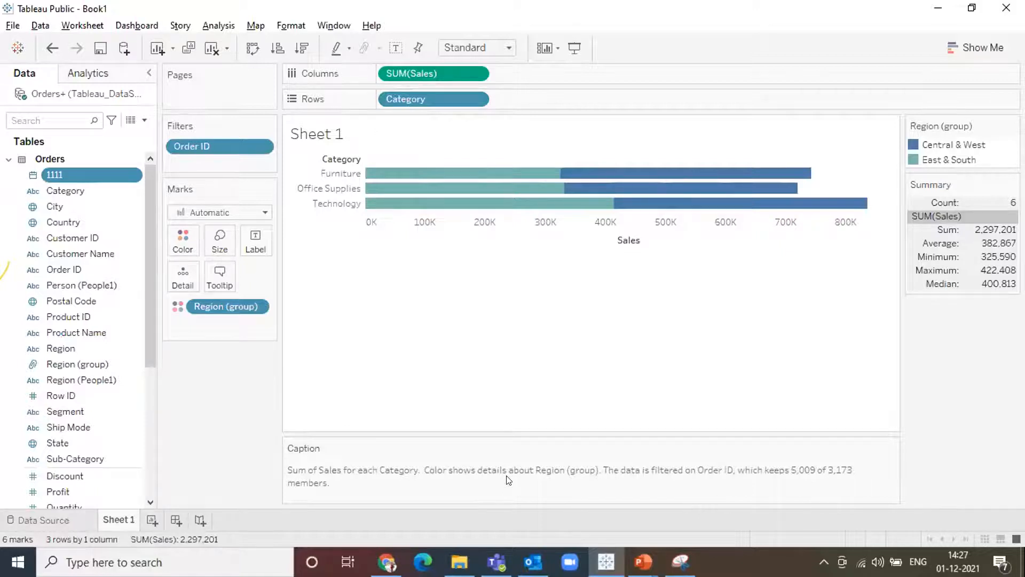
double_click(503, 476)
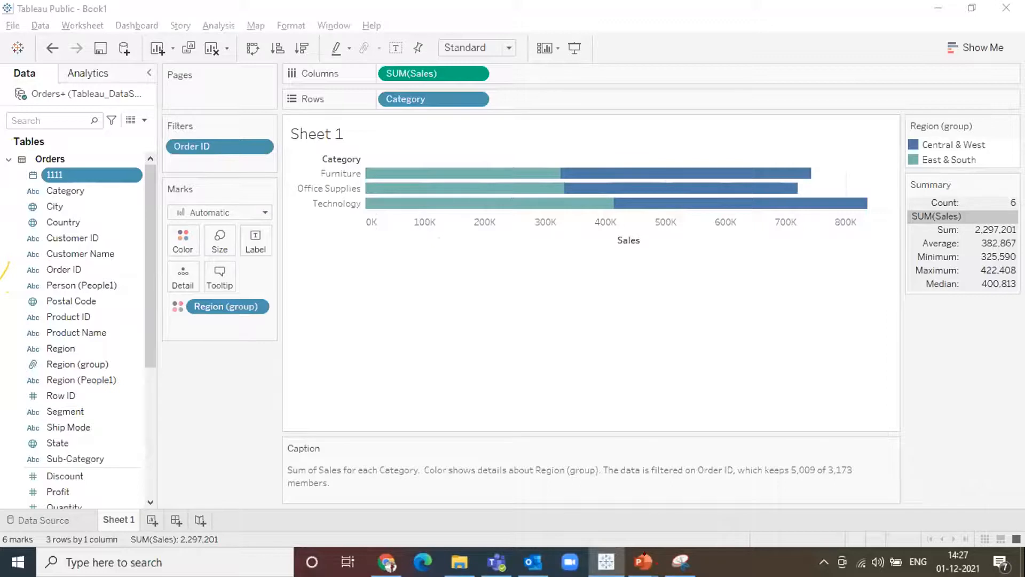
Circle the Show/Hide Cards control in red on the other Tableau workbook window and return to the Category sales chart.
key("alt+Tab")
key("alt+Tab")
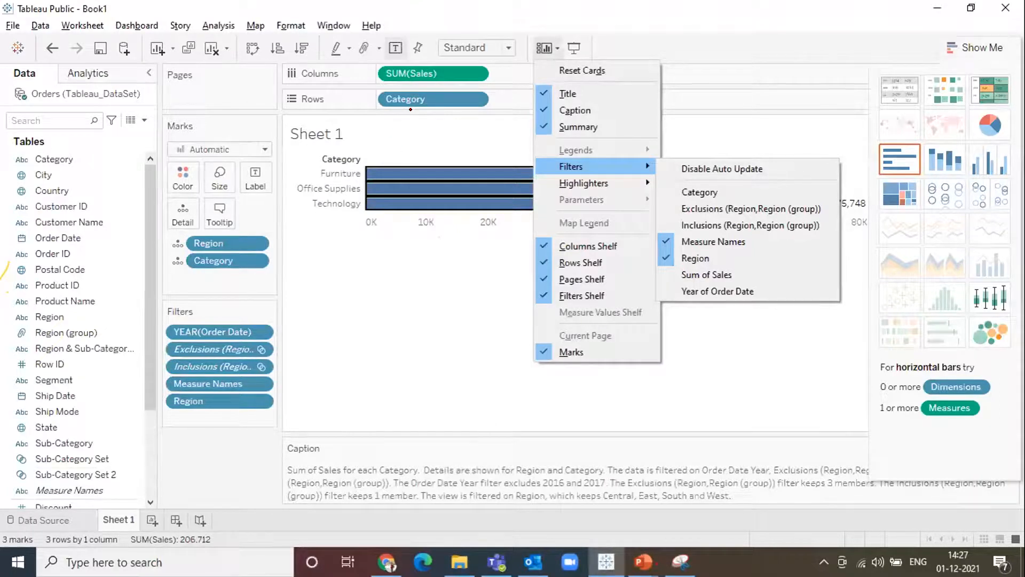
mouse_move(534, 25)
left_mouse_down()
mouse_move(532, 59)
mouse_move(570, 64)
mouse_move(571, 37)
mouse_move(543, 25)
left_mouse_up()
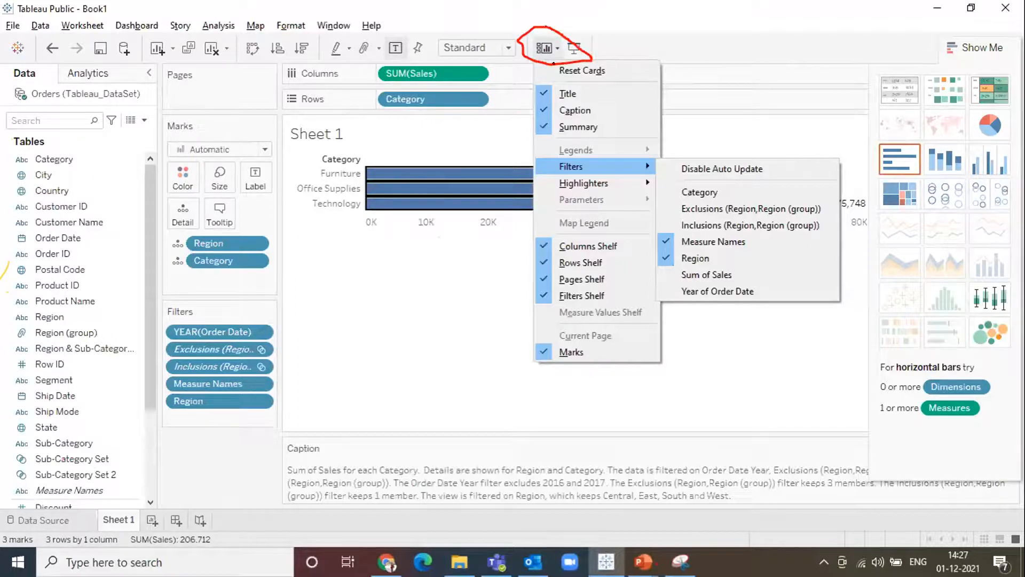
key("alt+Tab")
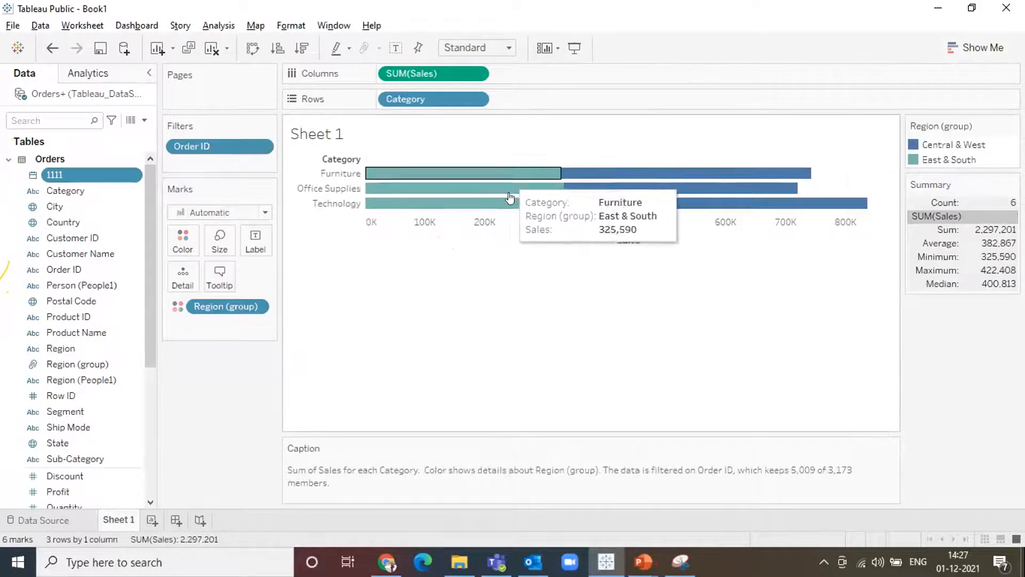
Show an interactive Category filter card for the sales chart.
left_click(556, 49)
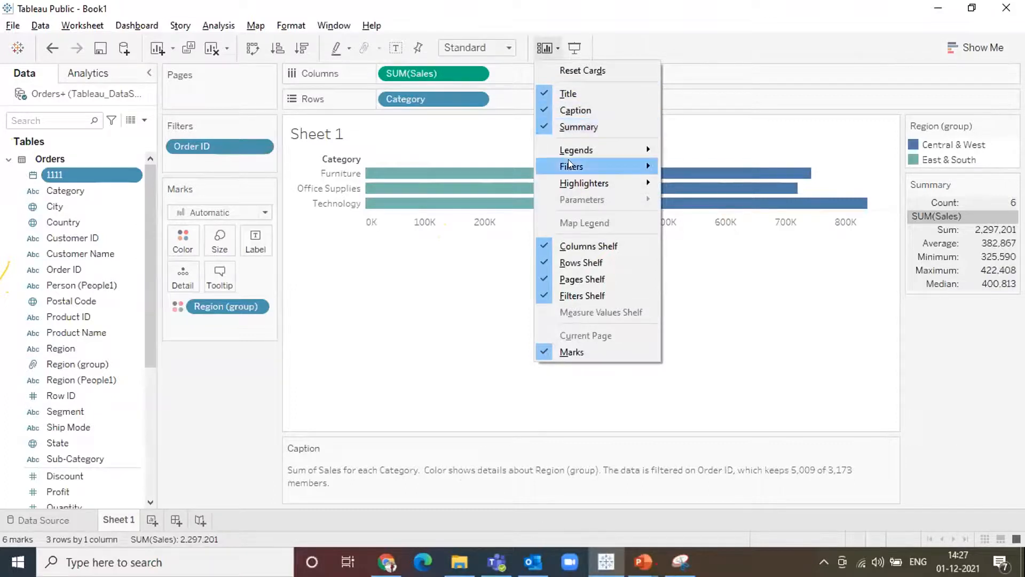
mouse_move(568, 160)
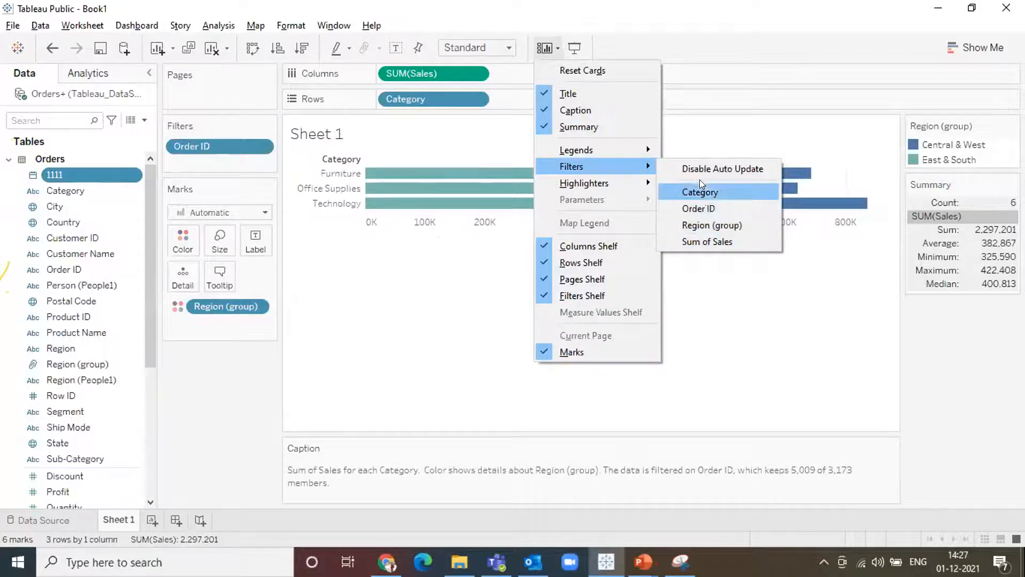
left_click(701, 195)
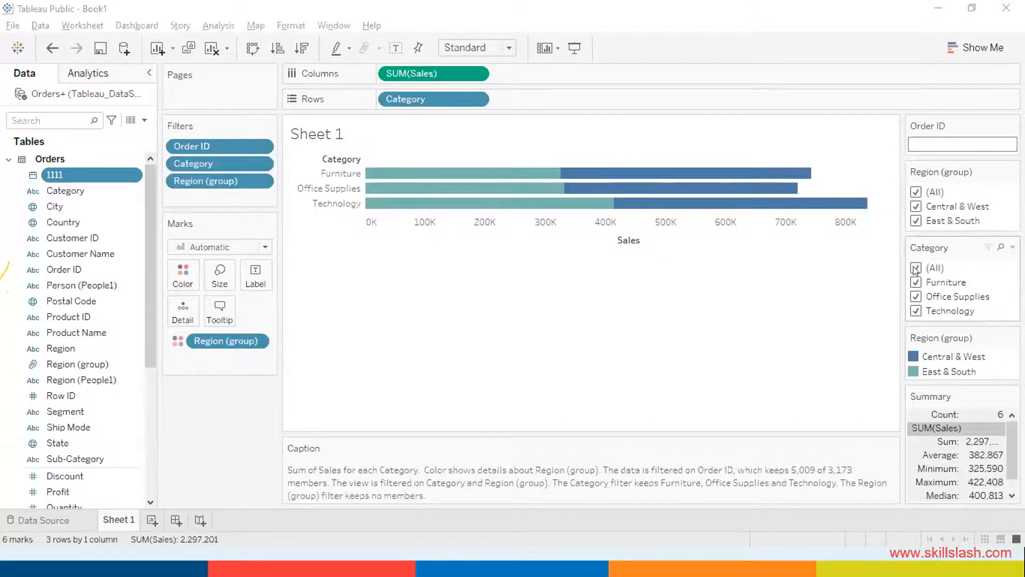
Deselect Furniture, Office Supplies and Technology in the Category filter.
left_click(915, 283)
left_click(915, 296)
left_click(915, 310)
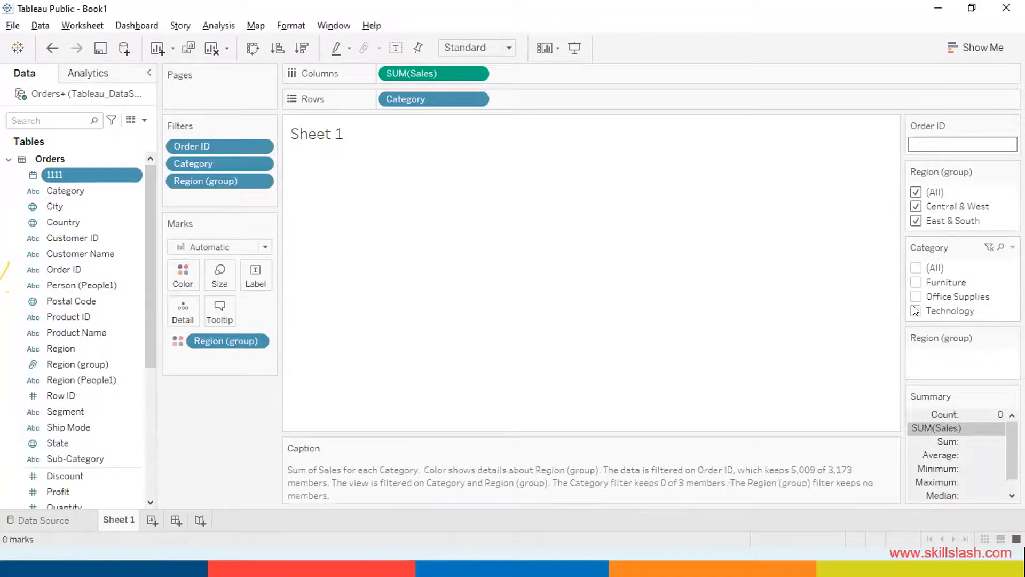
Select Furniture and Technology in the Category filter, leaving Office Supplies excluded.
left_click(915, 282)
left_click(915, 296)
left_click(916, 311)
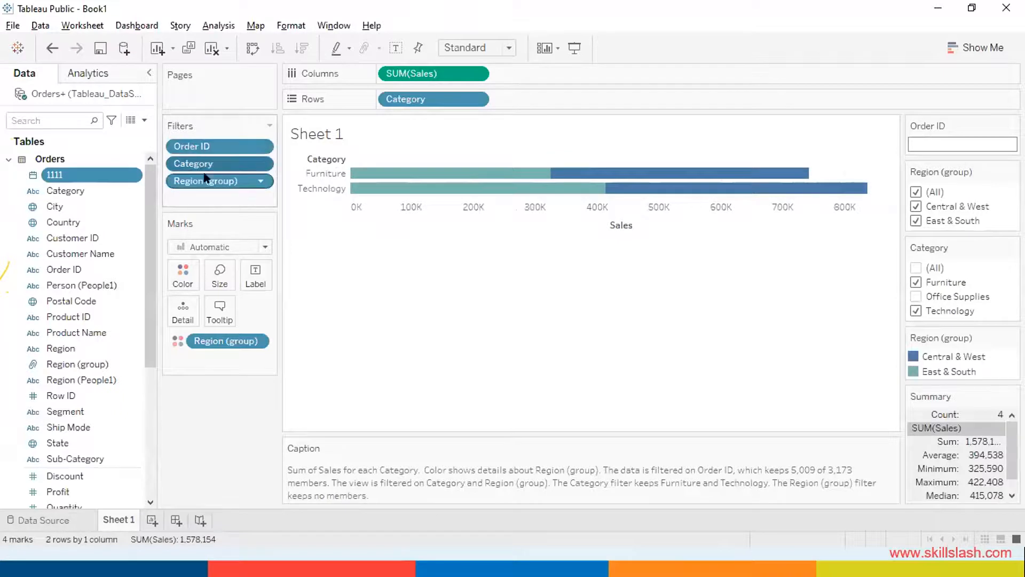
Show a highlighter card for the Region (group) filter field.
left_click(260, 182)
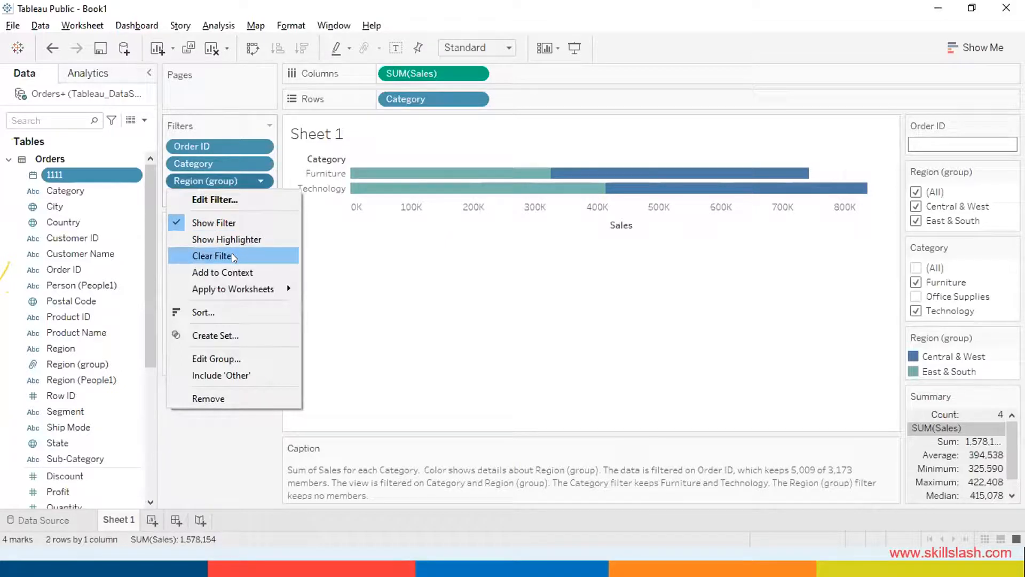
mouse_move(231, 290)
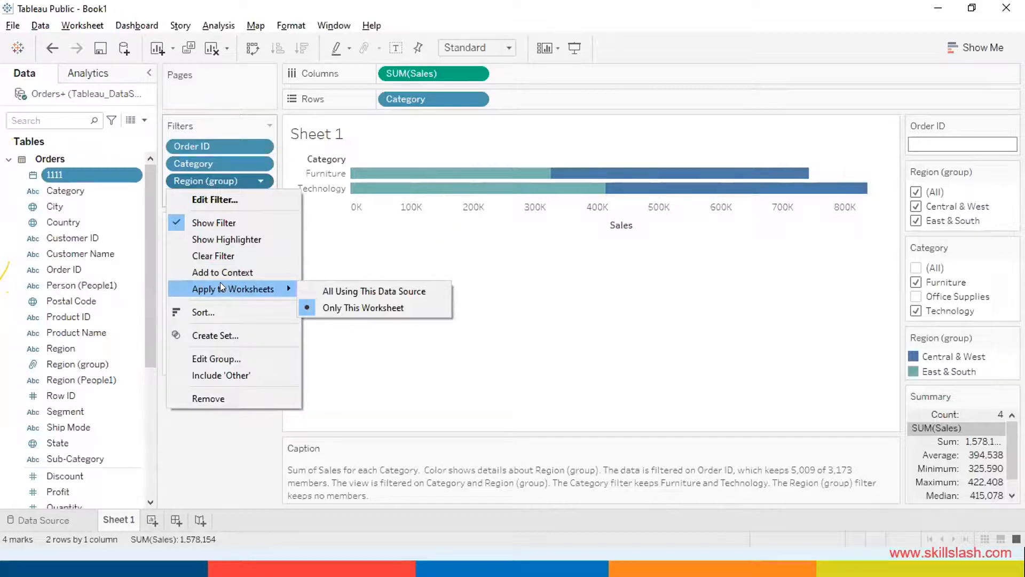
left_click(232, 241)
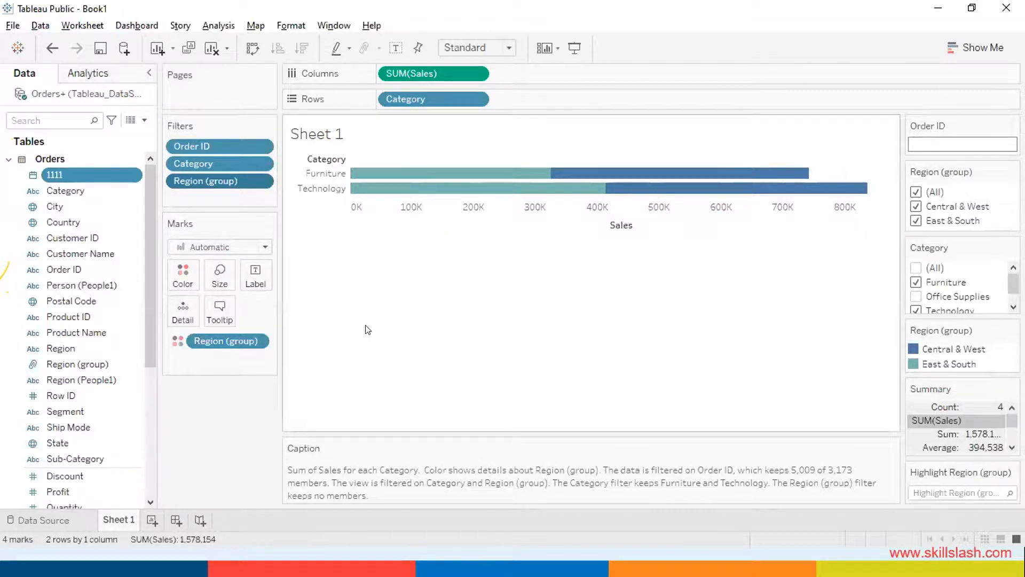
Review the Order ID filter's options, including its worksheet scope and measure aggregations, and leave them as they are.
left_click(258, 146)
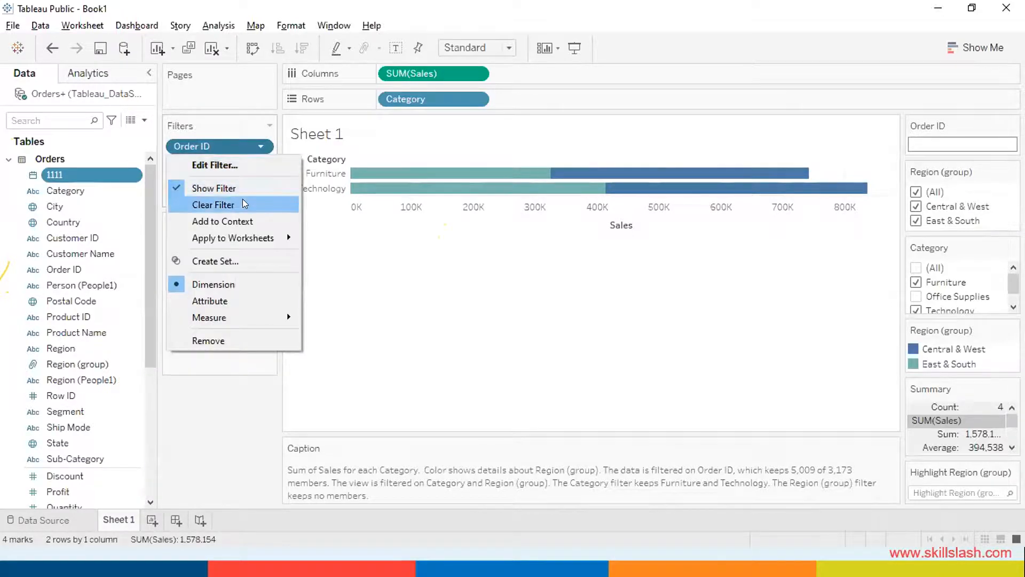
mouse_move(242, 236)
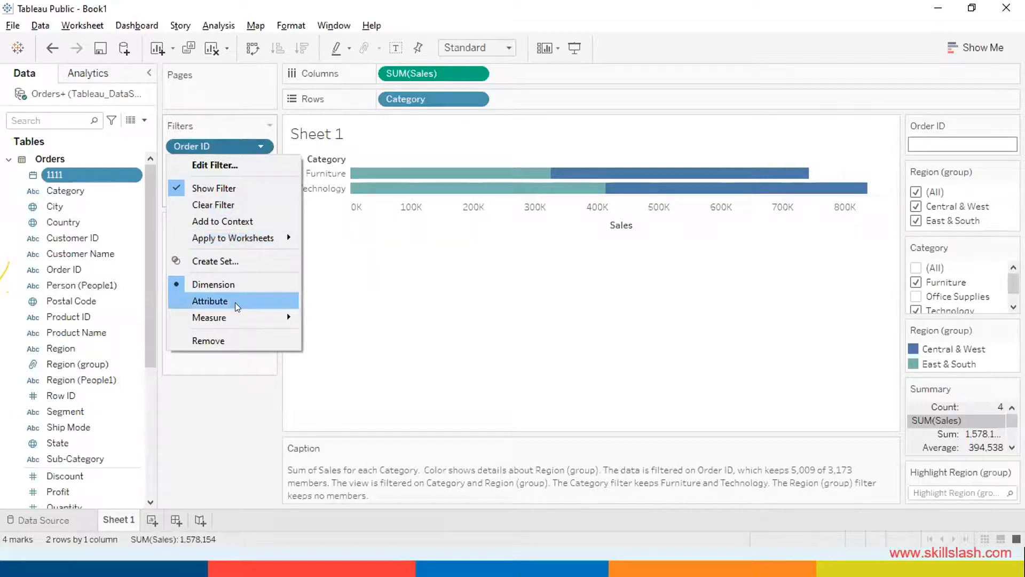
mouse_move(231, 319)
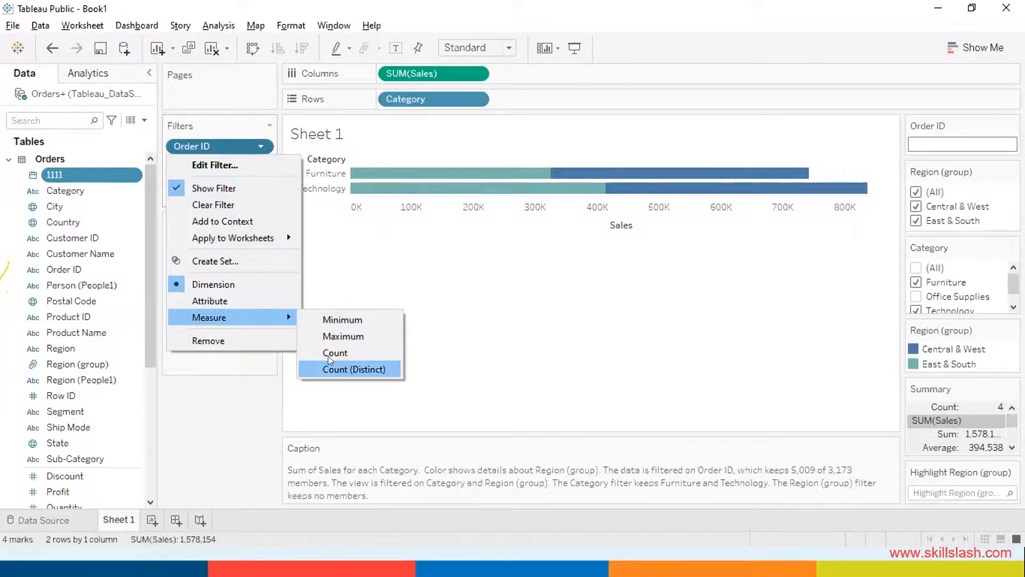
left_click(499, 312)
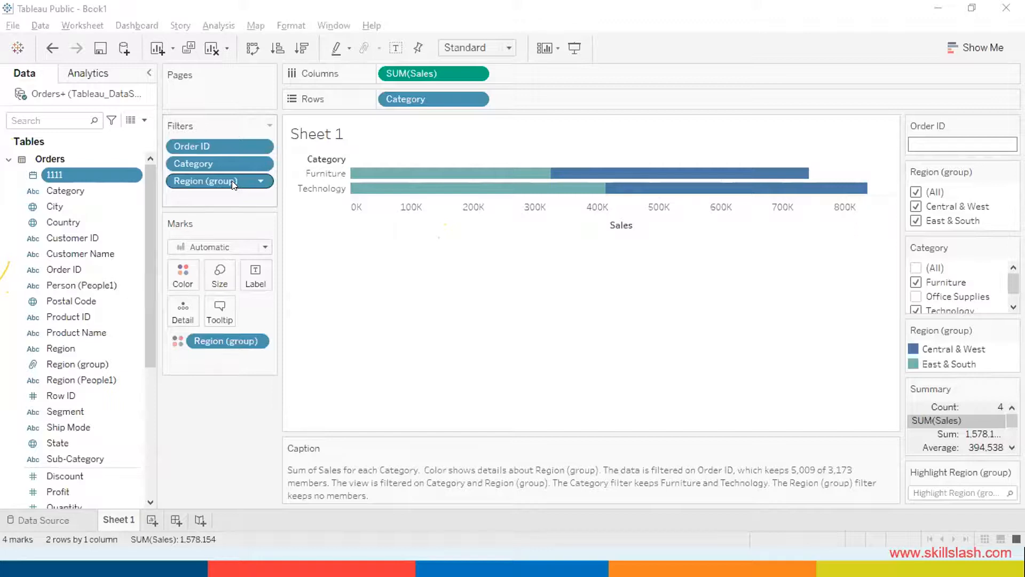
Examine which fields the worksheet's filter cards can be shown for, without changing any of them.
left_click(557, 45)
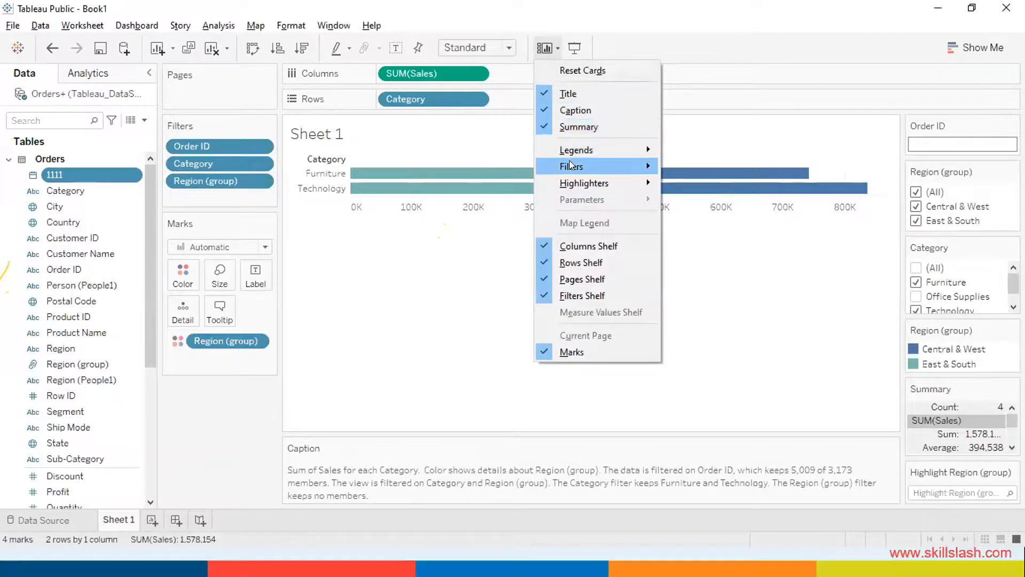
mouse_move(569, 163)
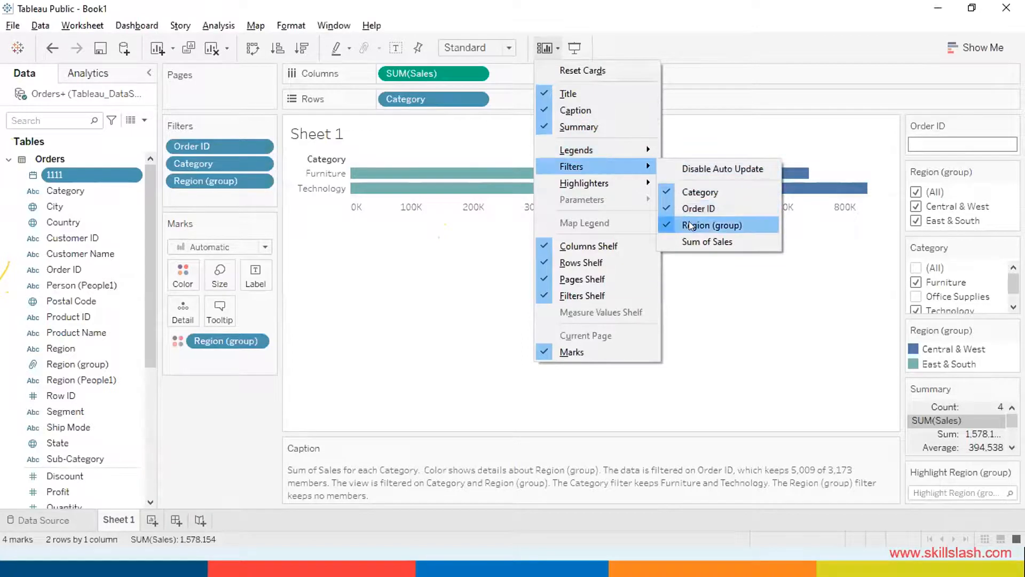
left_click(506, 474)
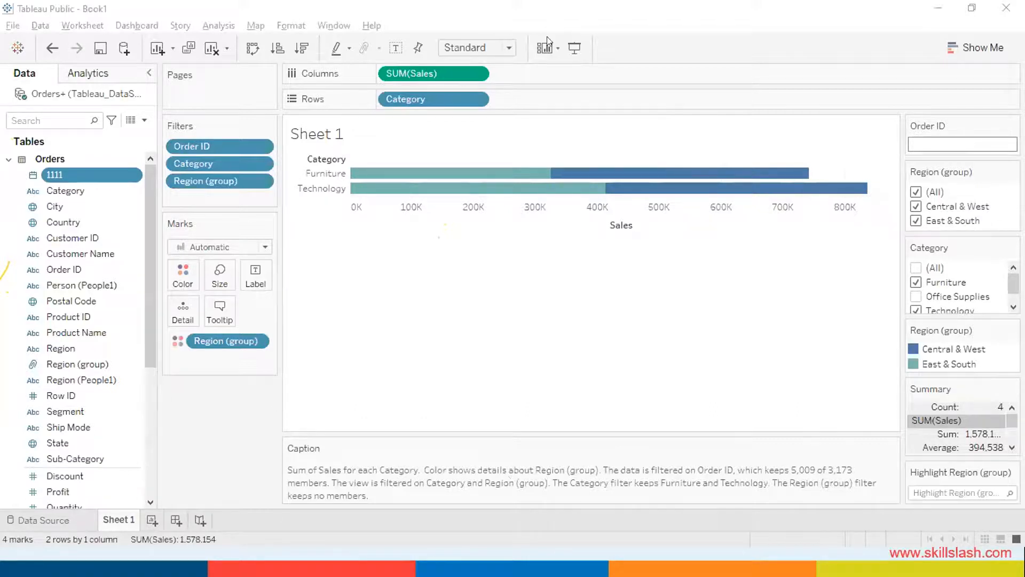
left_click(557, 48)
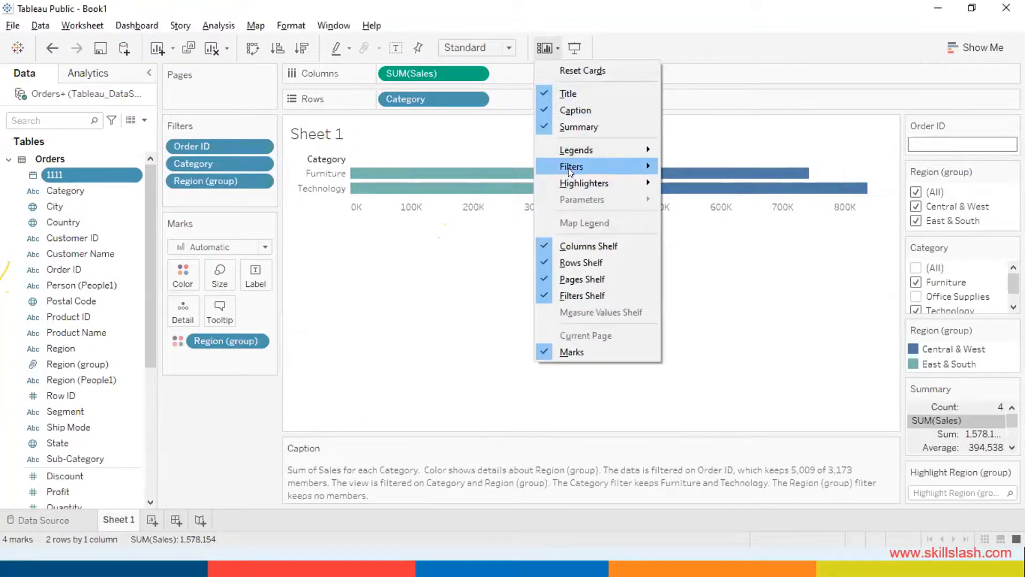
mouse_move(646, 166)
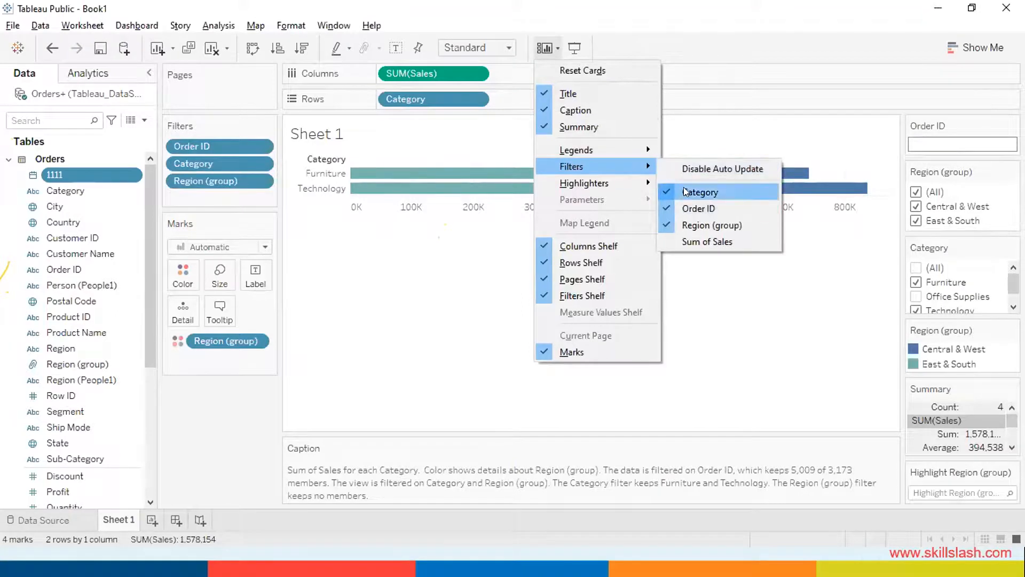
key("alt+Tab")
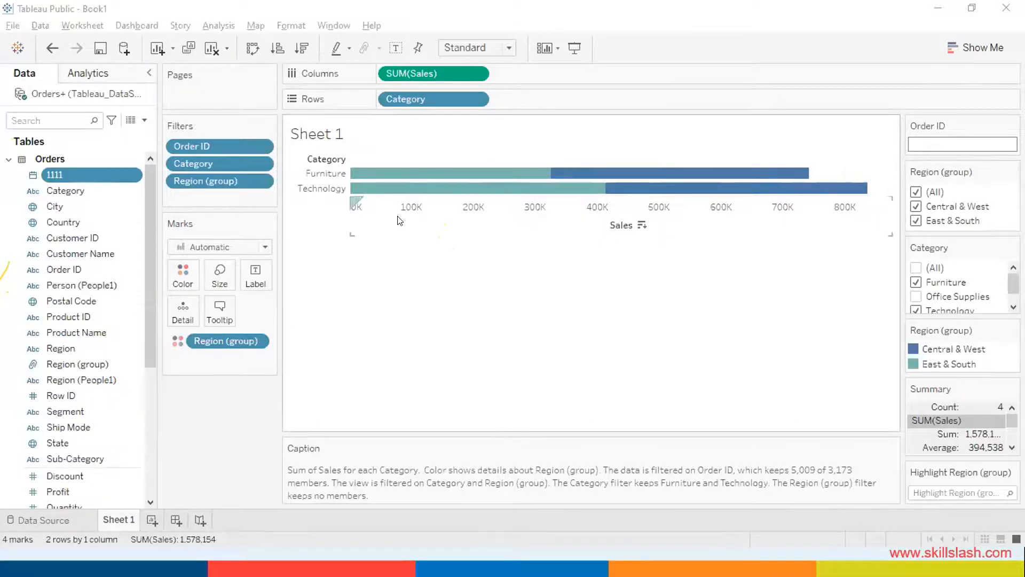
left_click(555, 50)
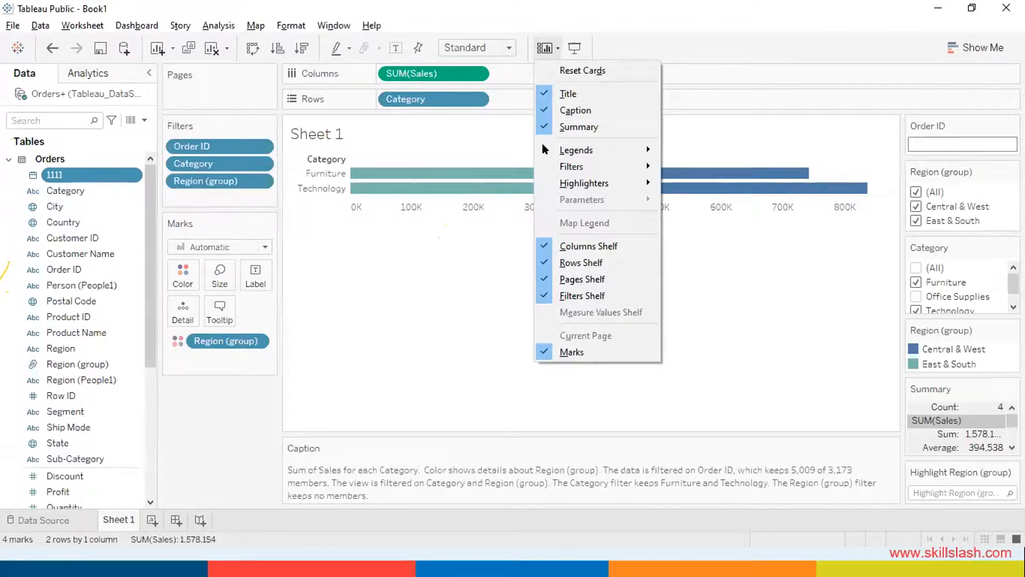
mouse_move(603, 165)
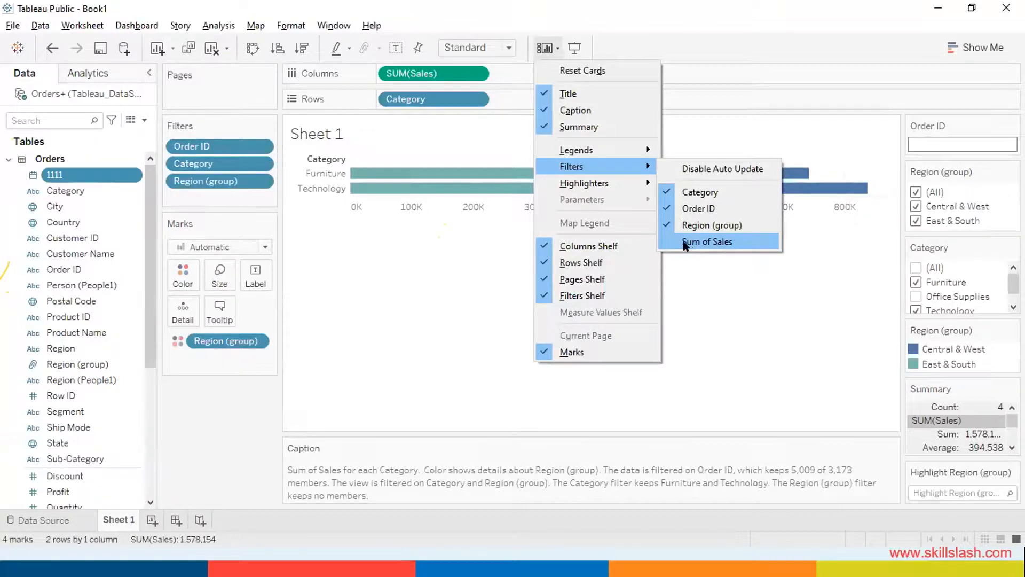
left_click(486, 472)
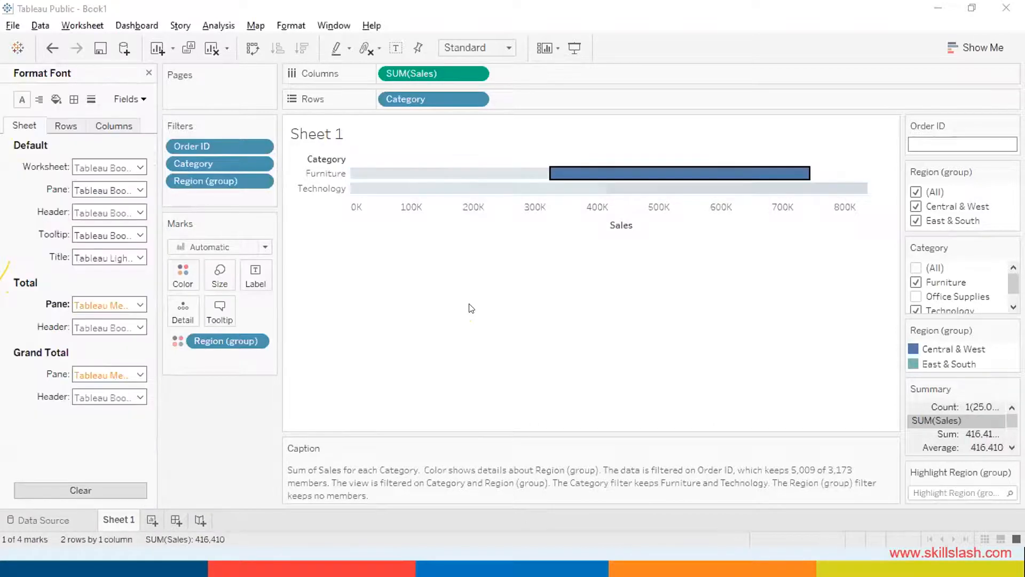
Select the Technology bar segment for East & South and review the font format settings for rows, columns and sheet.
mouse_move(632, 186)
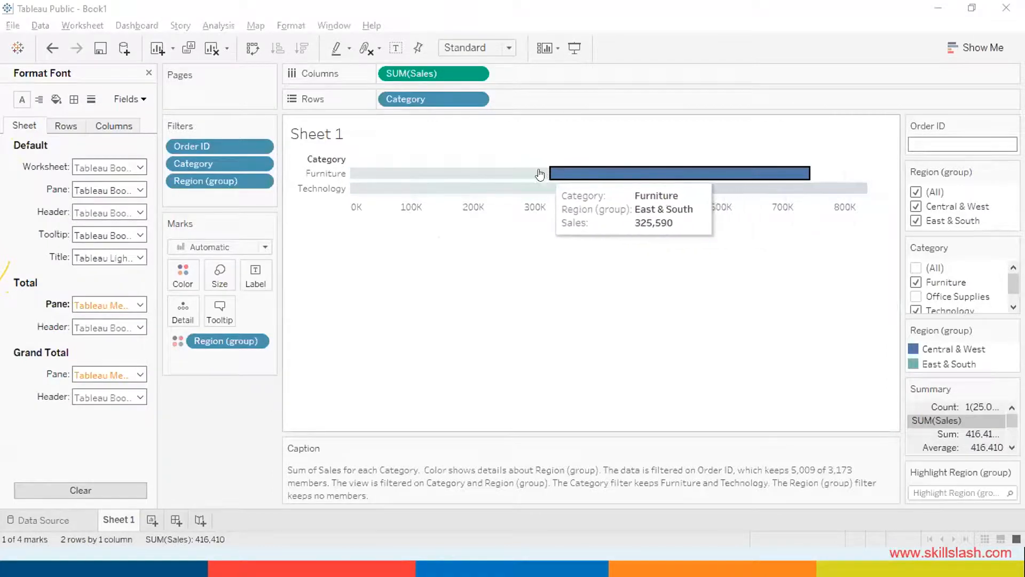
right_click(610, 176)
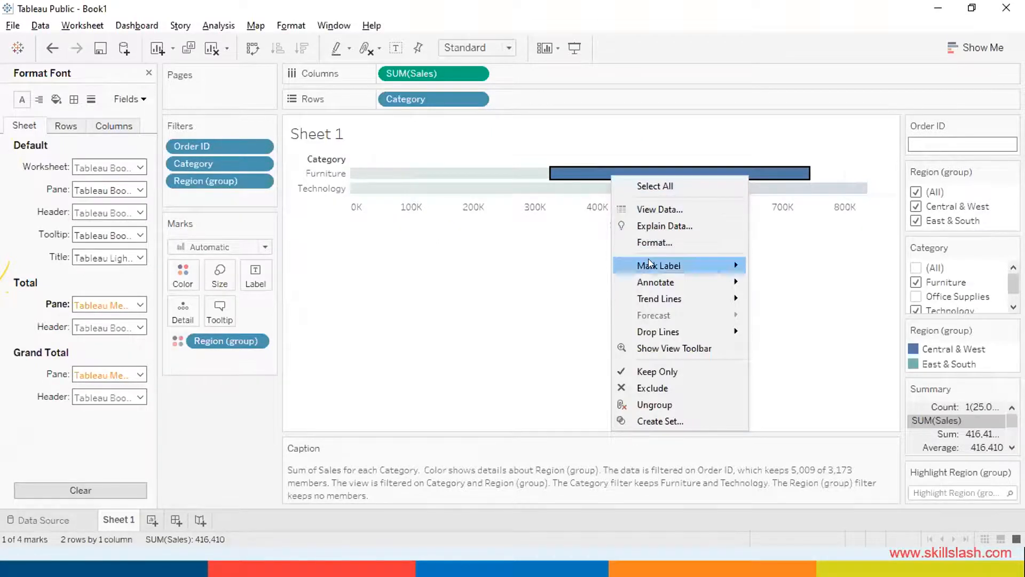
left_click(568, 183)
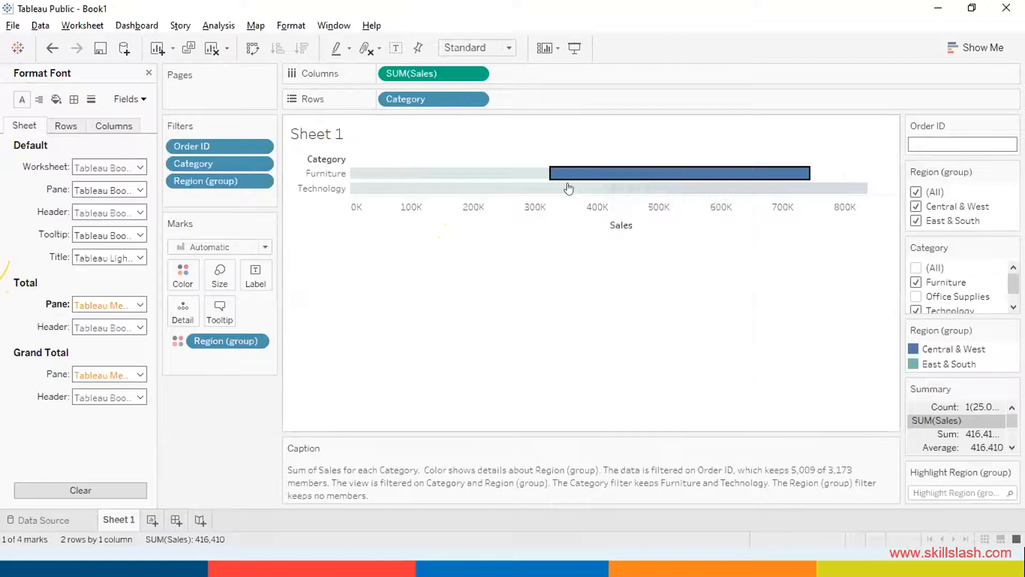
left_click(570, 187)
right_click(569, 188)
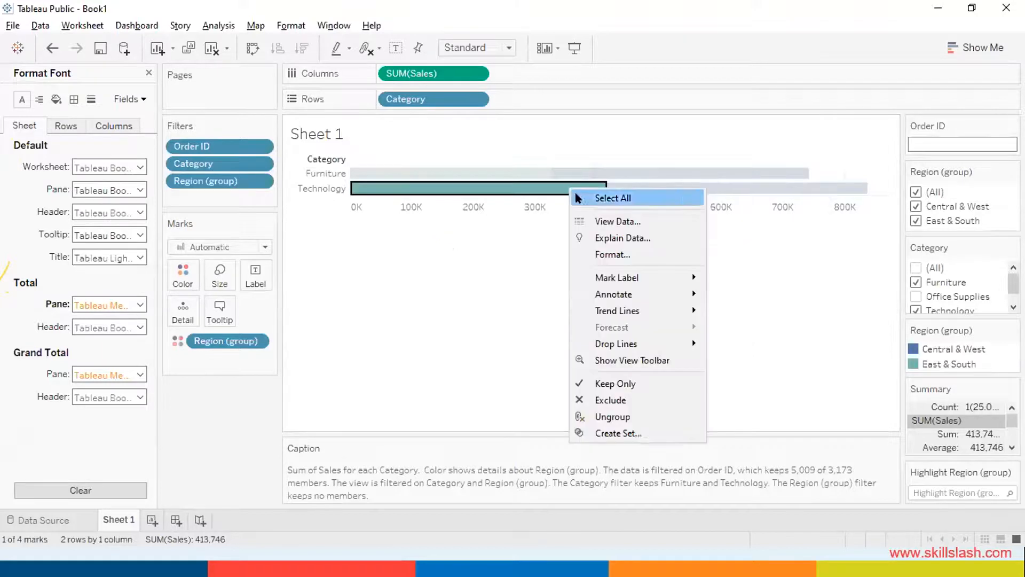
left_click(605, 253)
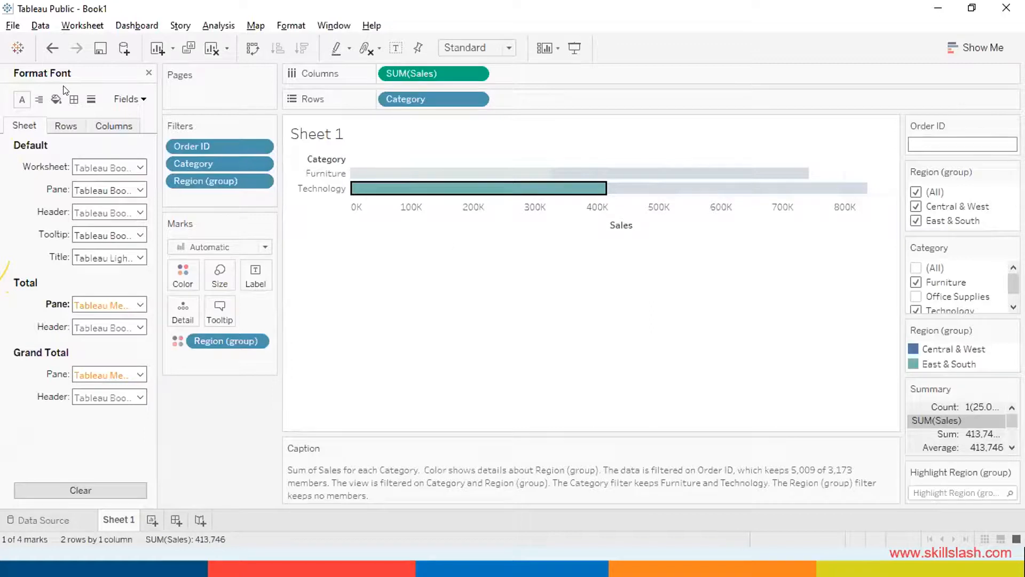
left_click(64, 125)
left_click(119, 127)
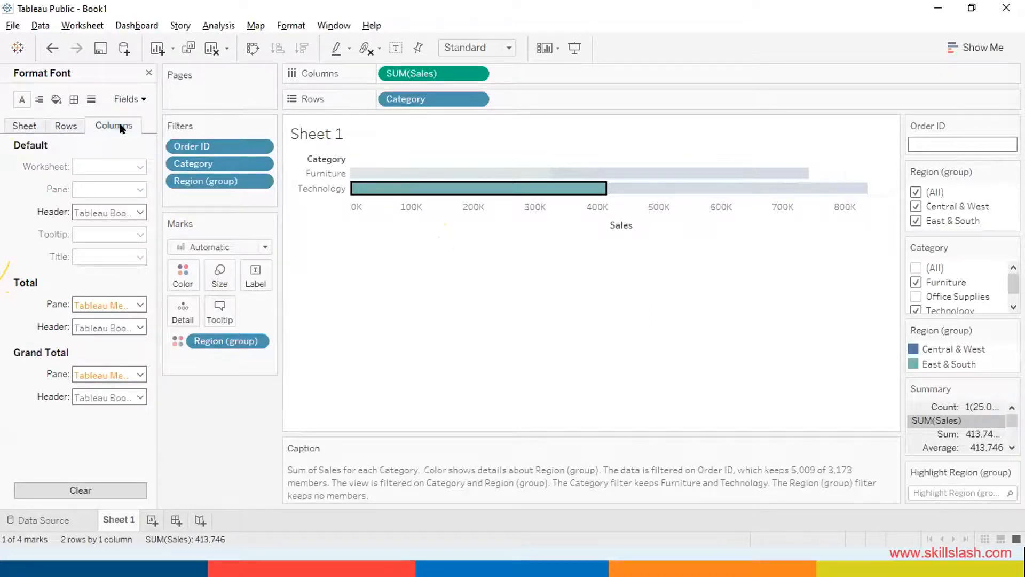
left_click(24, 125)
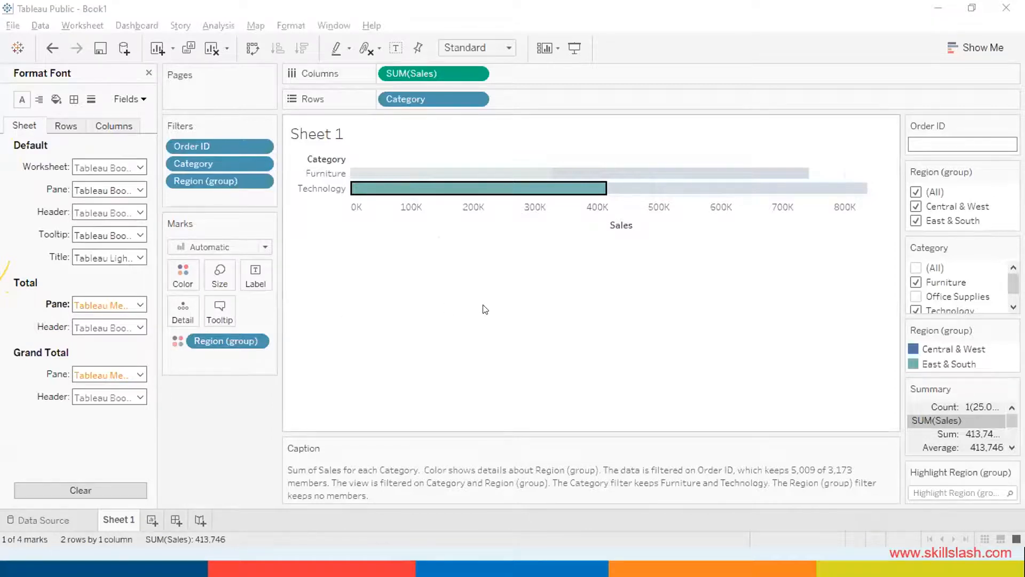
Switch to the presentation slide about getting a tooltip.
key("alt+Tab")
key("alt+Tab")
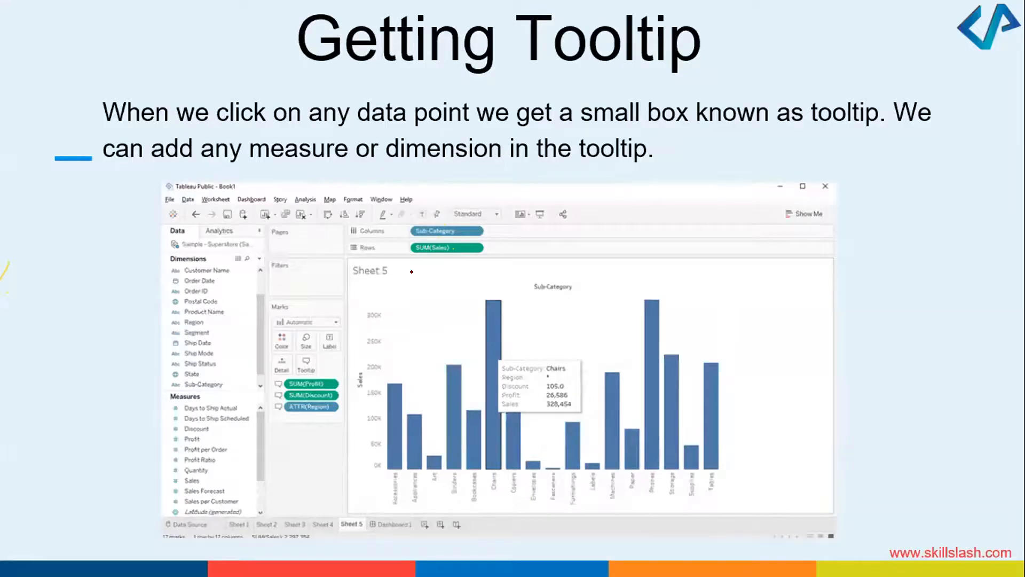
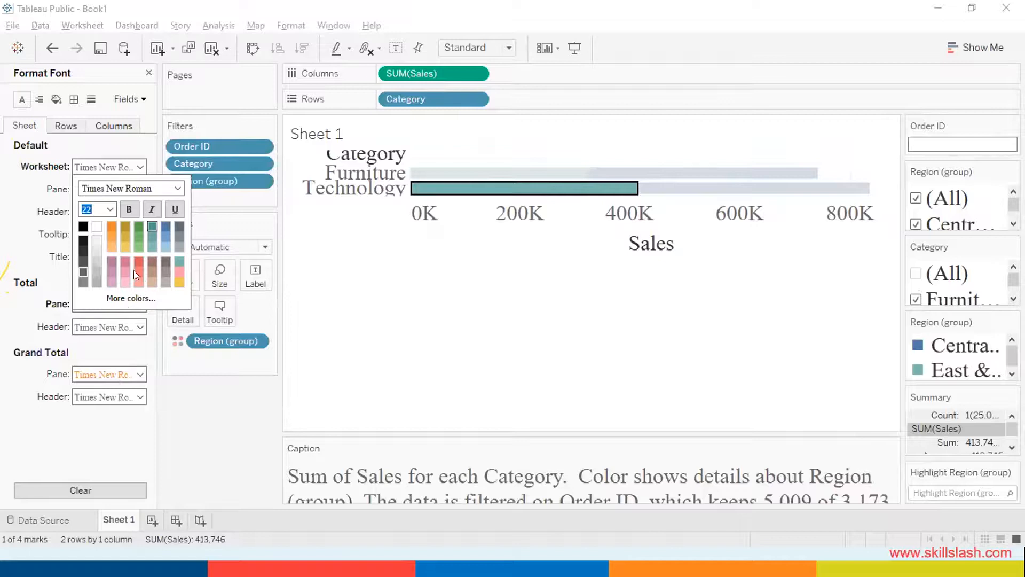
Set the worksheet's default font size to 10 and deselect the highlighted bar.
left_click(109, 209)
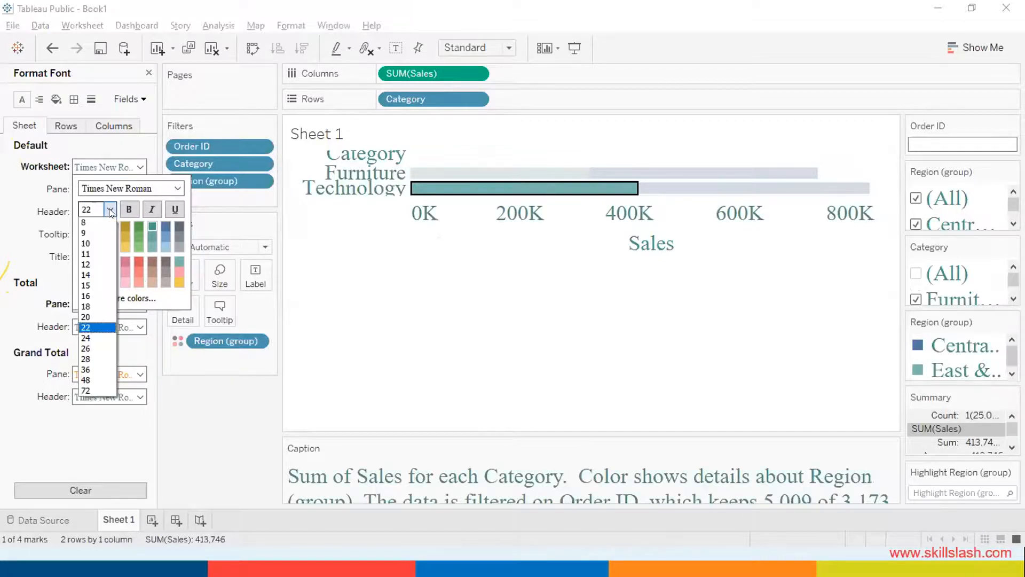
left_click(87, 241)
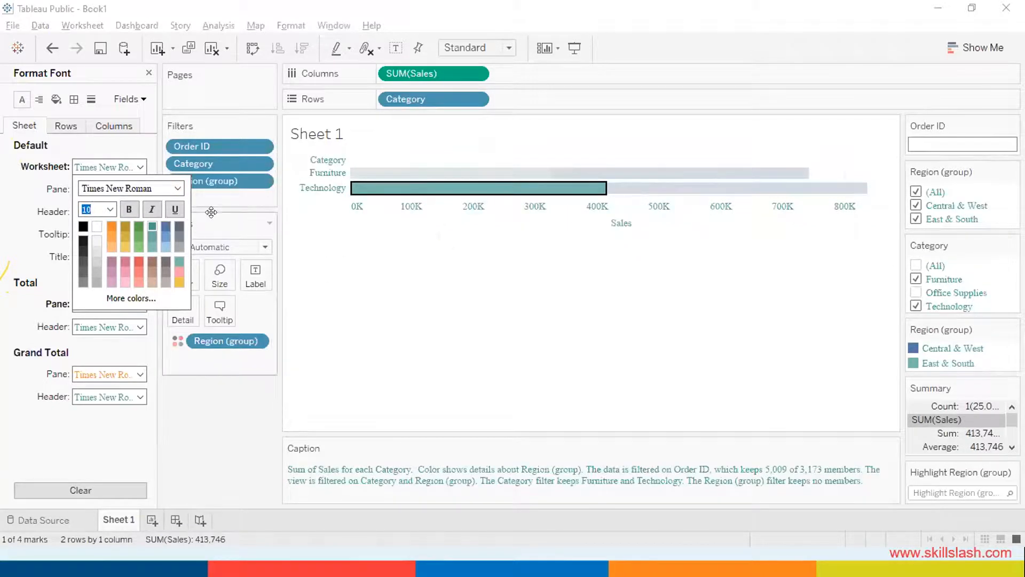
left_click(323, 269)
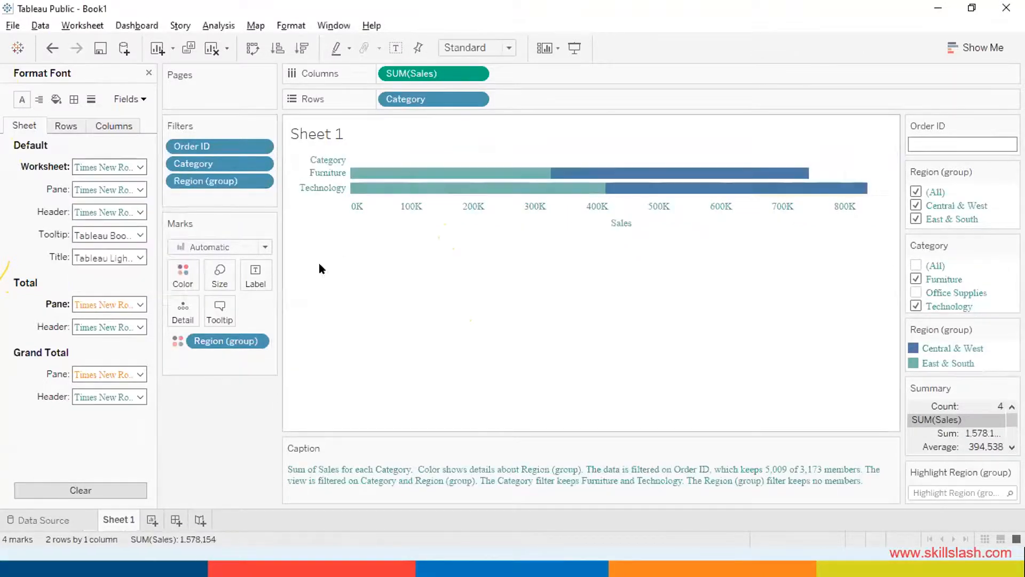
Set the sheet's default tooltip font colour to yellow.
left_click(288, 24)
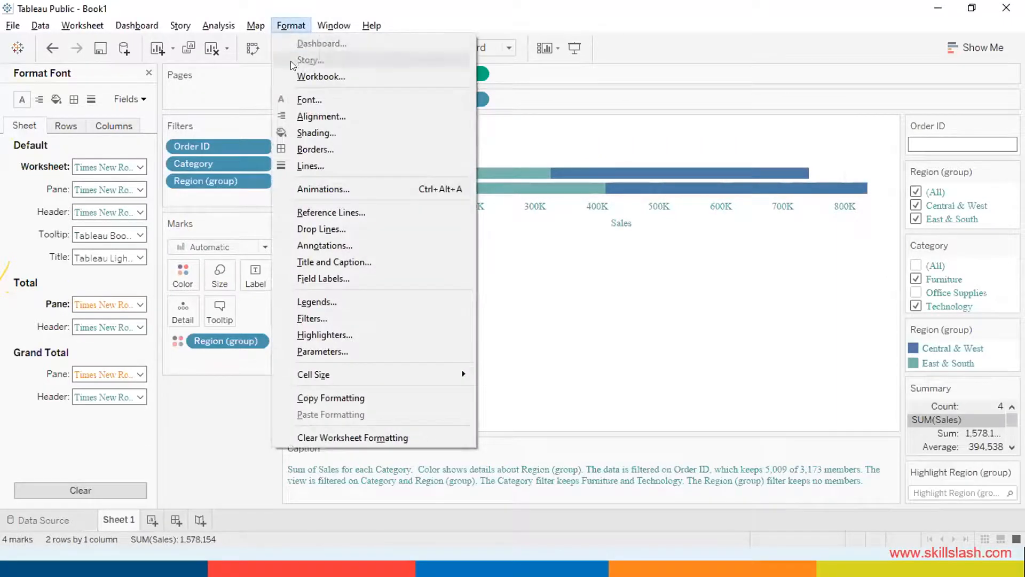
left_click(305, 99)
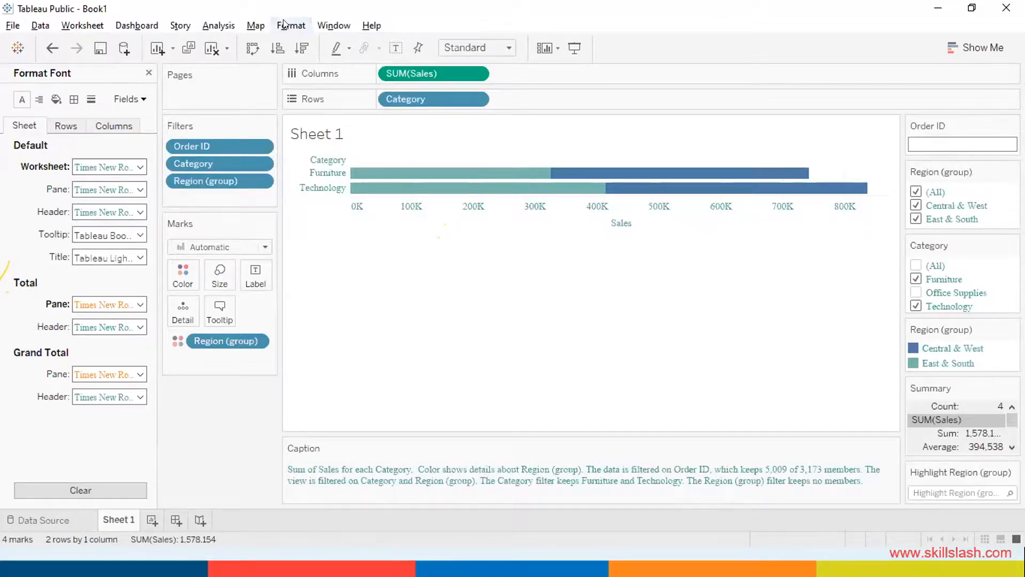
left_click(130, 229)
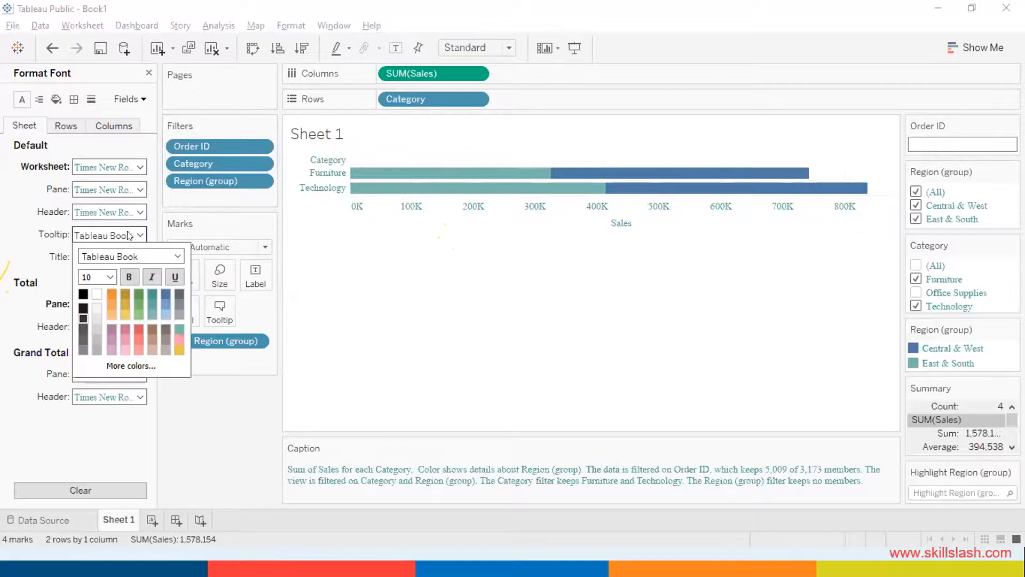
left_click(123, 312)
left_click(437, 304)
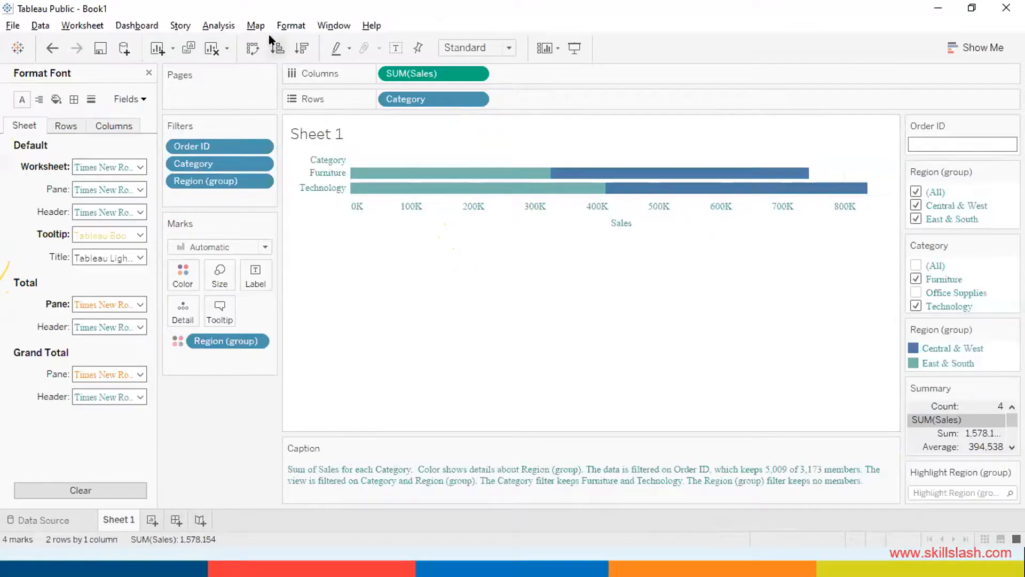
Undo the tooltip font colour change.
left_click(288, 29)
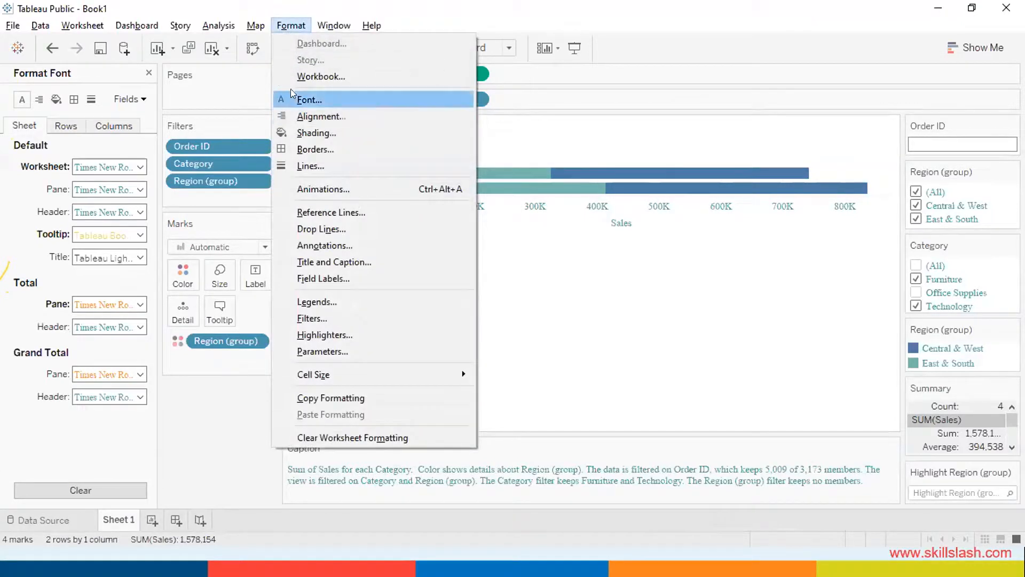
left_click(555, 359)
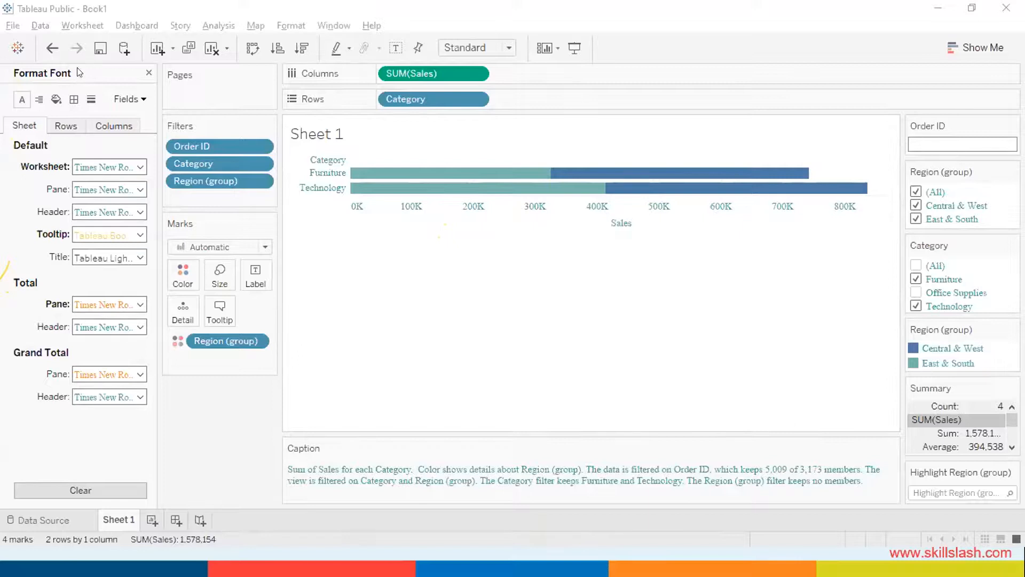
left_click(53, 54)
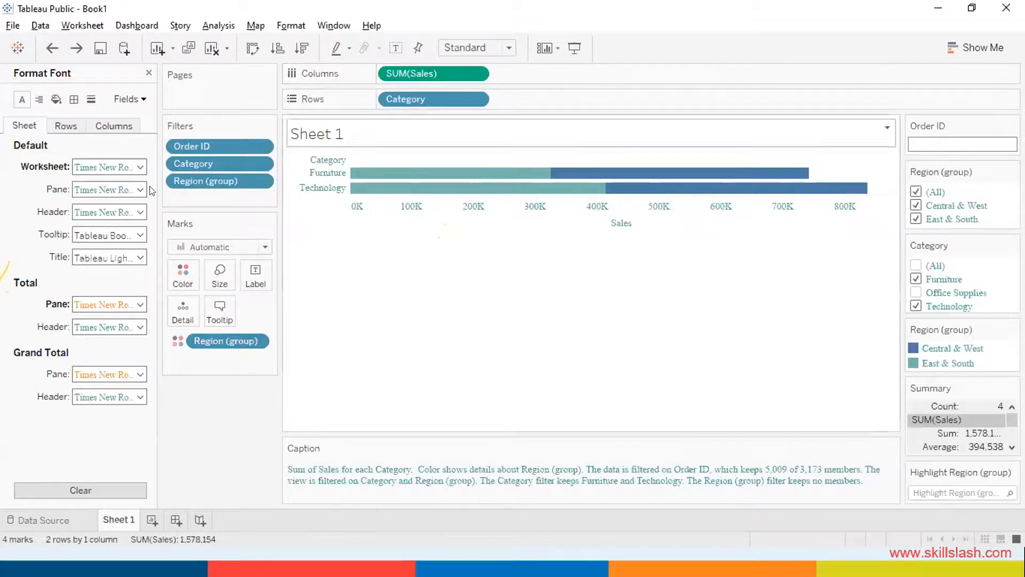
Close the font formatting and add Customer ID to the sales chart's columns.
left_click(149, 72)
left_click_drag(63, 238, 311, 447)
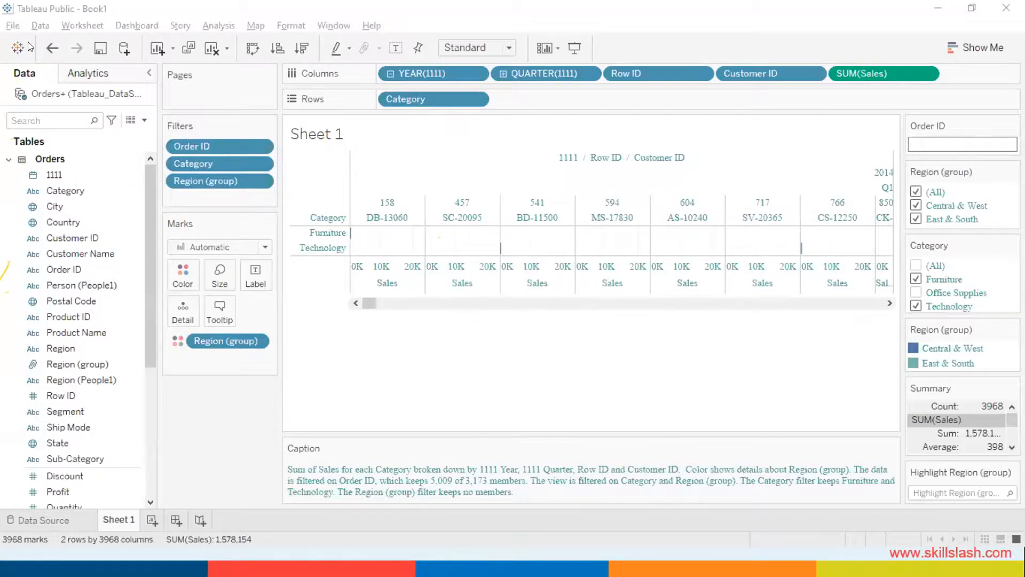
left_click(15, 24)
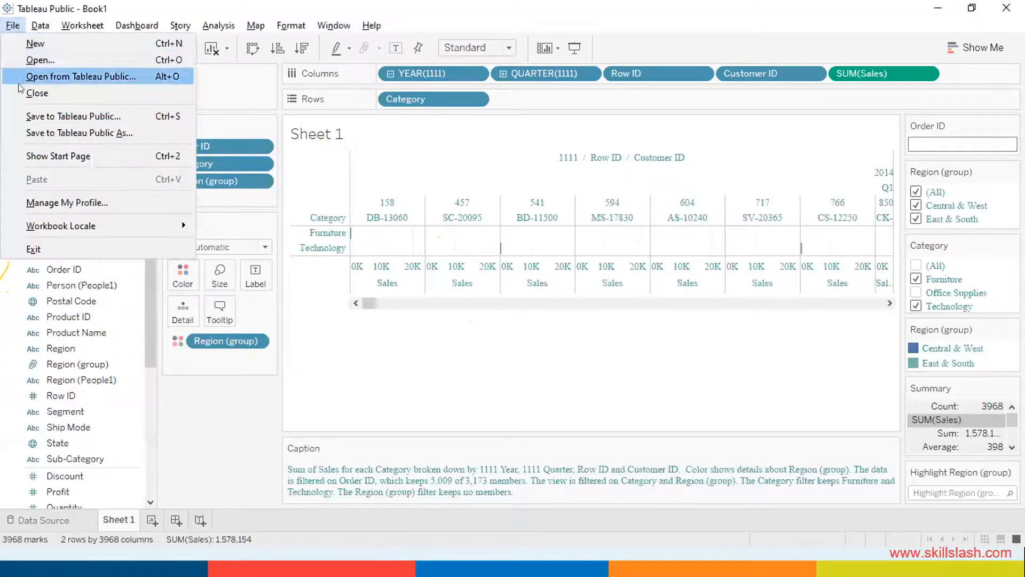
left_click(33, 61)
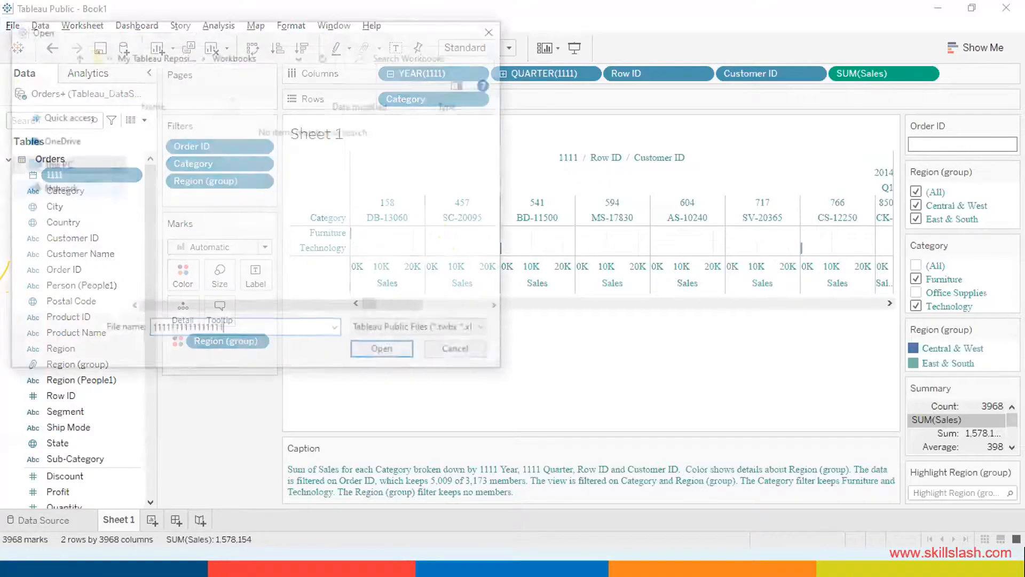
left_click(436, 355)
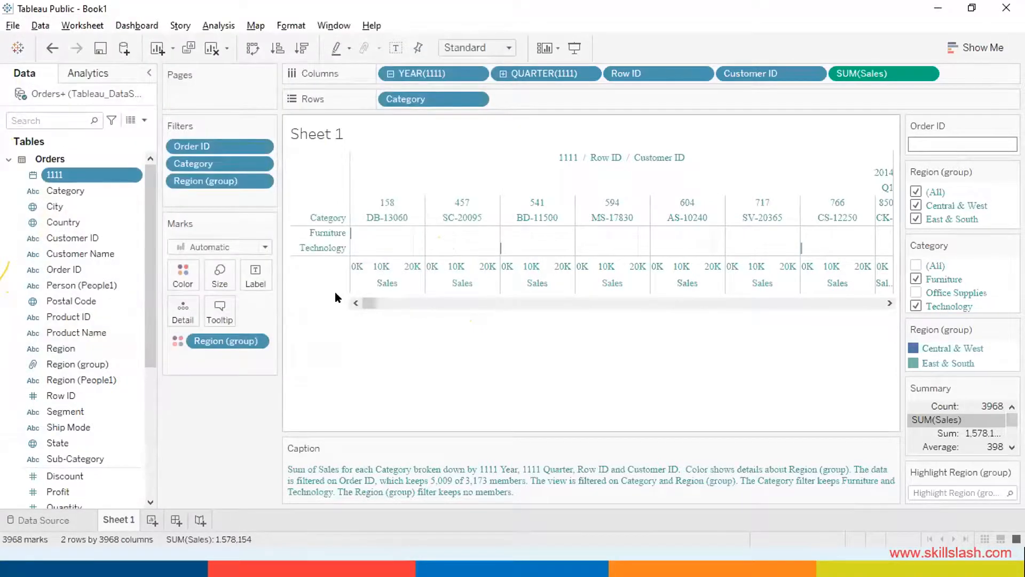